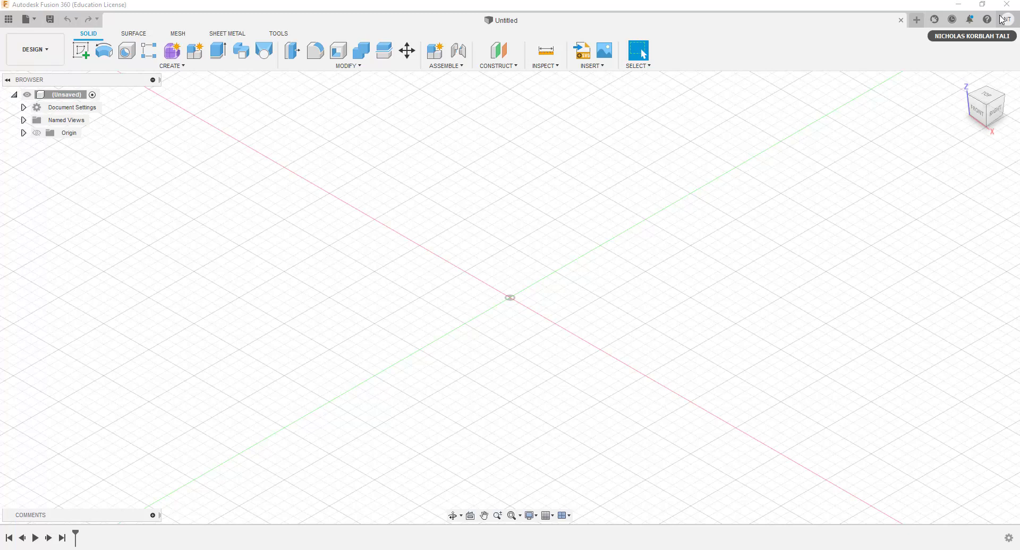
- Look through the current project's stored files and the list of project members
left_click(8, 21)
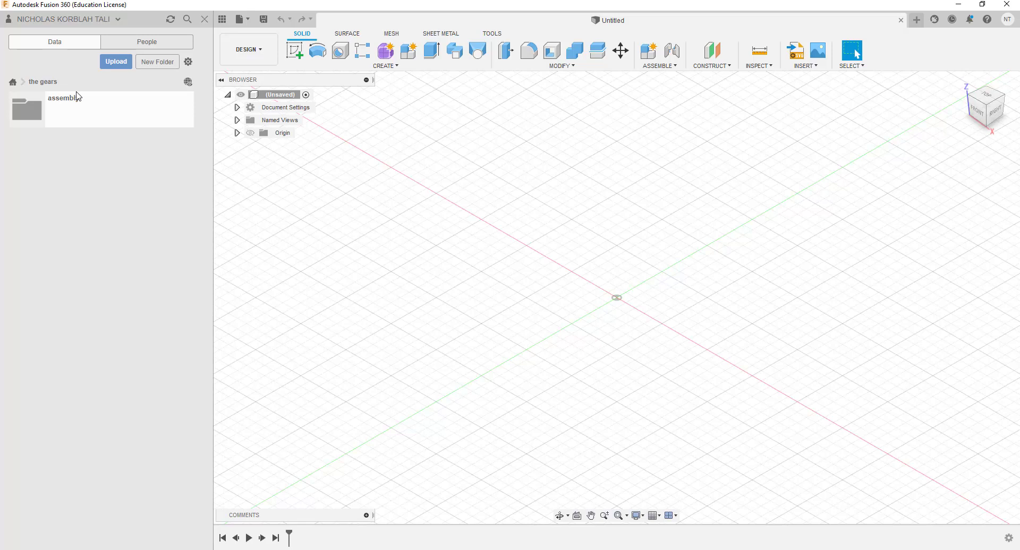
left_click(151, 49)
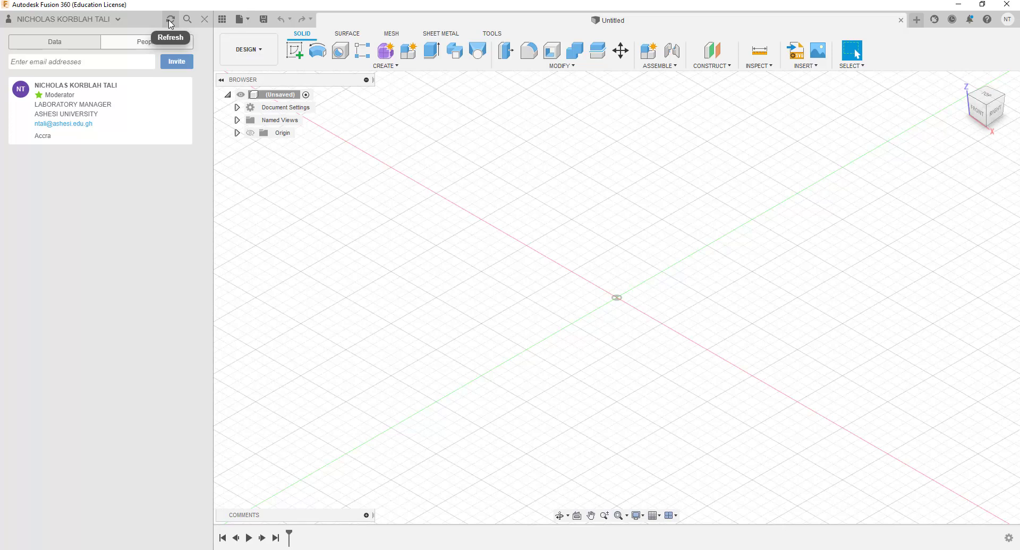
left_click(204, 19)
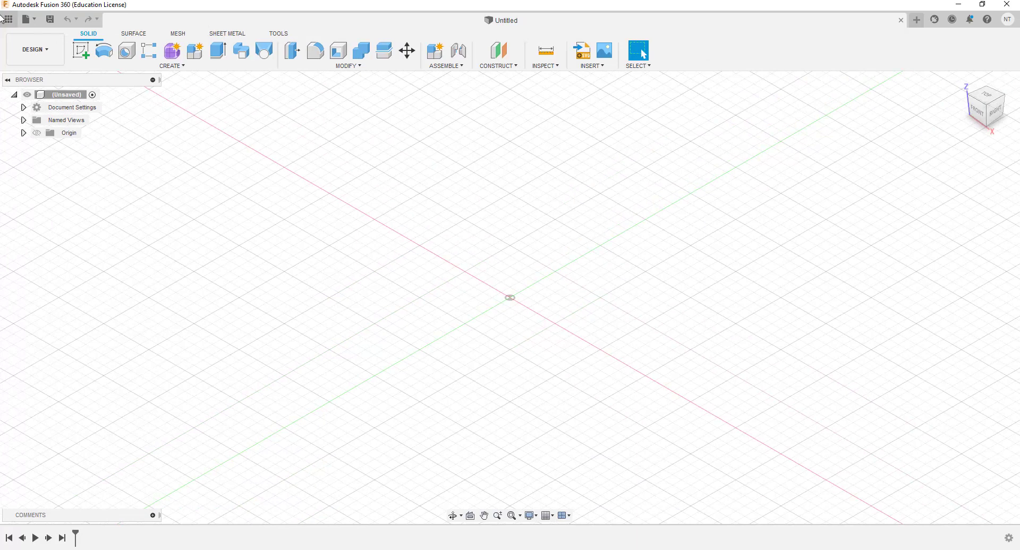
- Review the available file commands, including the options for sharing the design
left_click(29, 20)
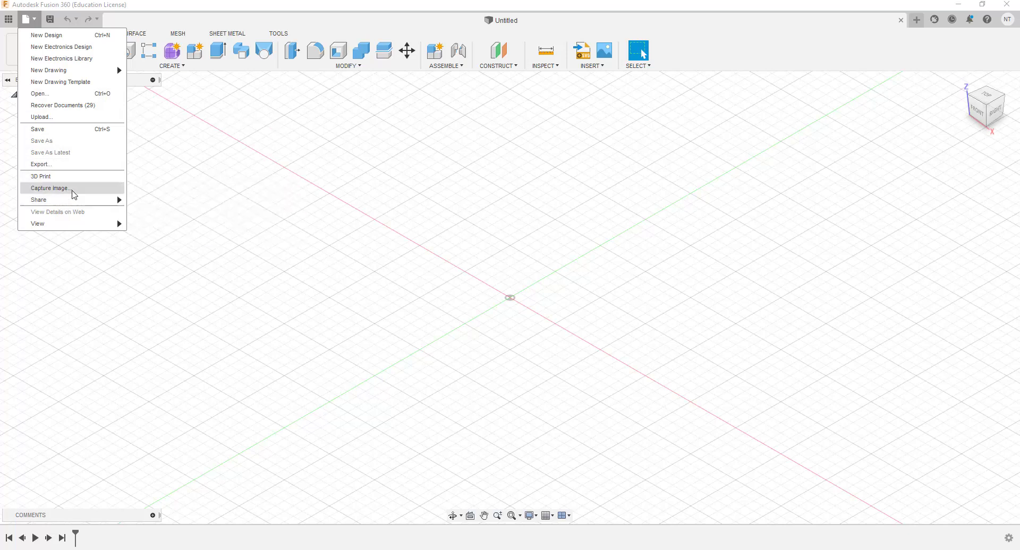
mouse_move(73, 202)
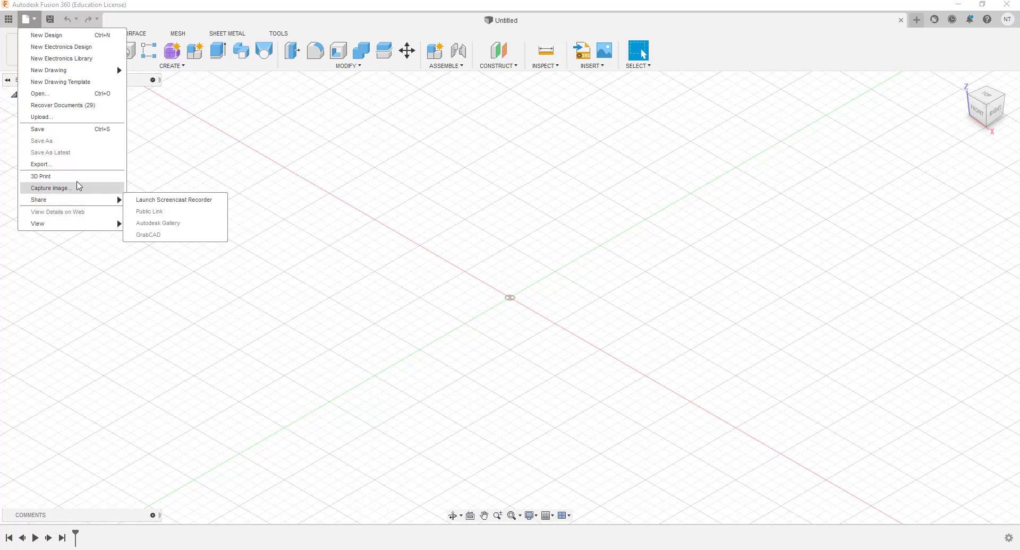
left_click(50, 22)
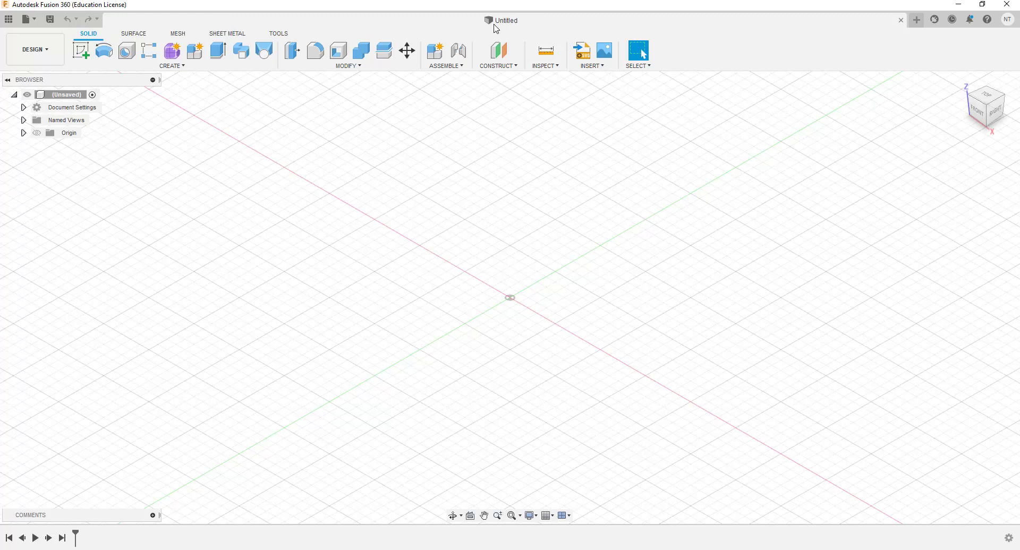
- Create a second blank design and view the Additive Build details in the Extension Manager
left_click(915, 21)
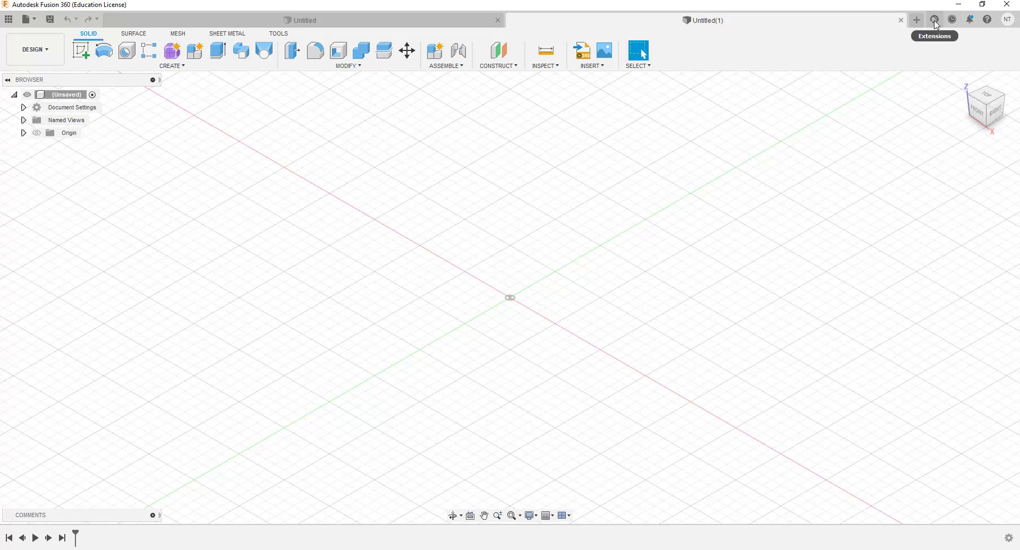
left_click(934, 20)
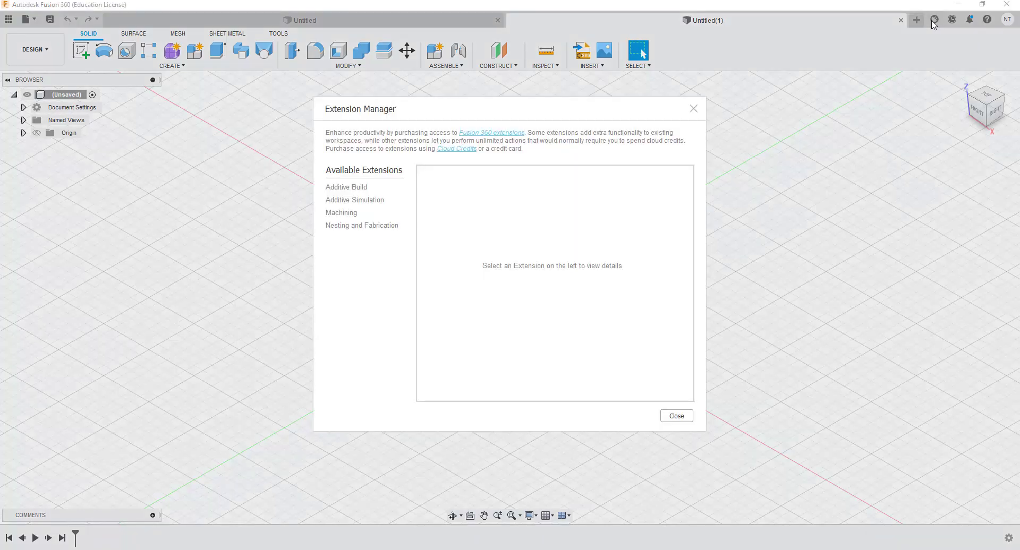
left_click(346, 189)
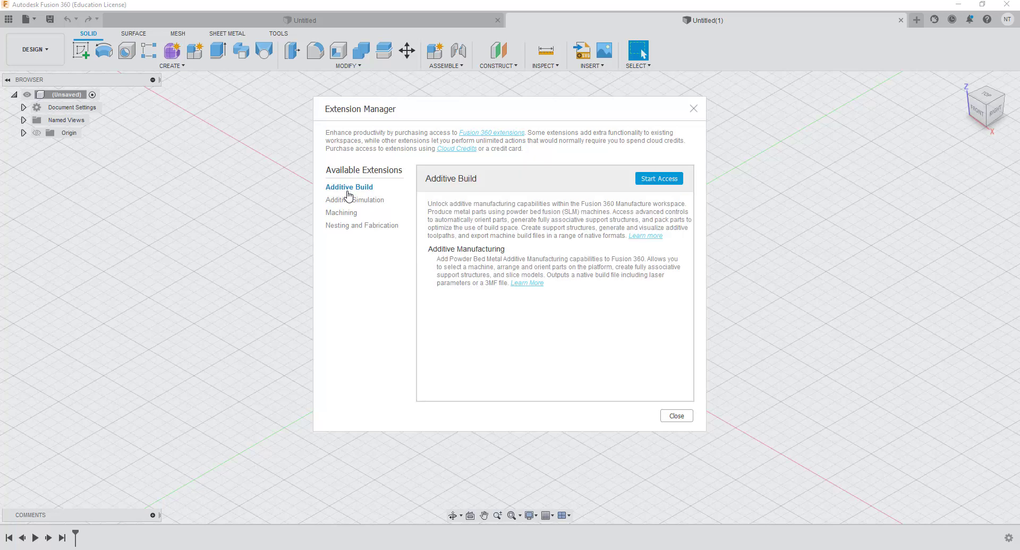
left_click(694, 110)
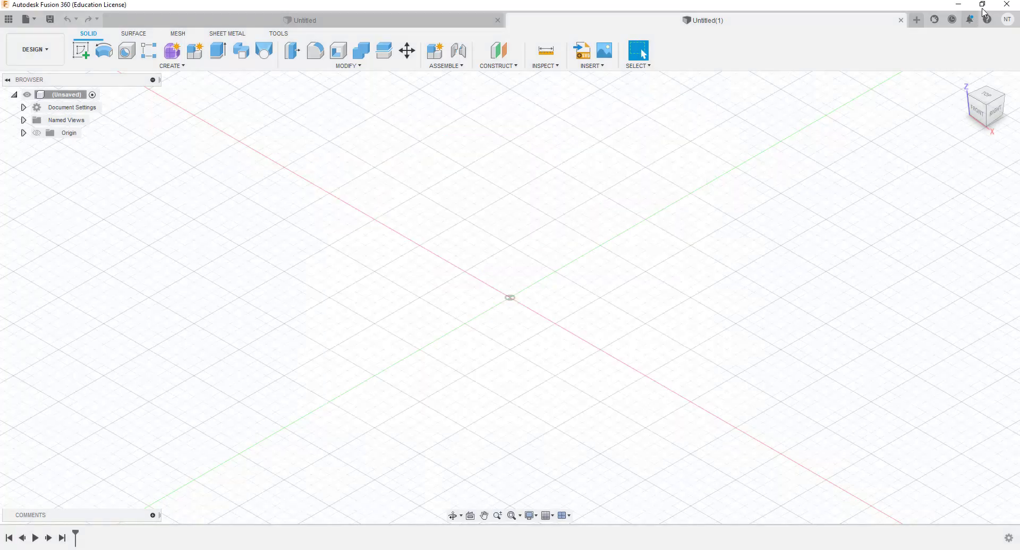
- Check the job status options and notifications, along with the help and account options
left_click(949, 23)
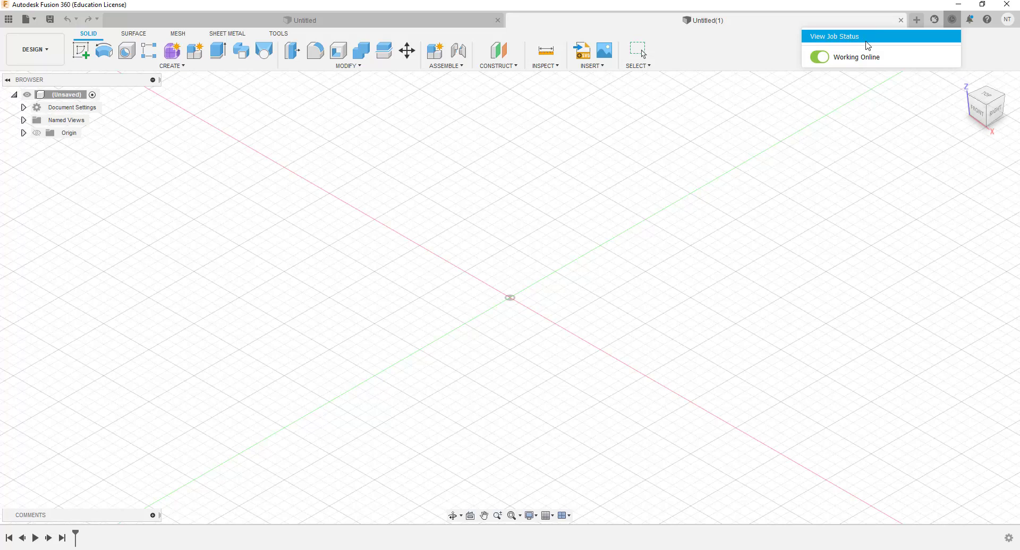
left_click(969, 21)
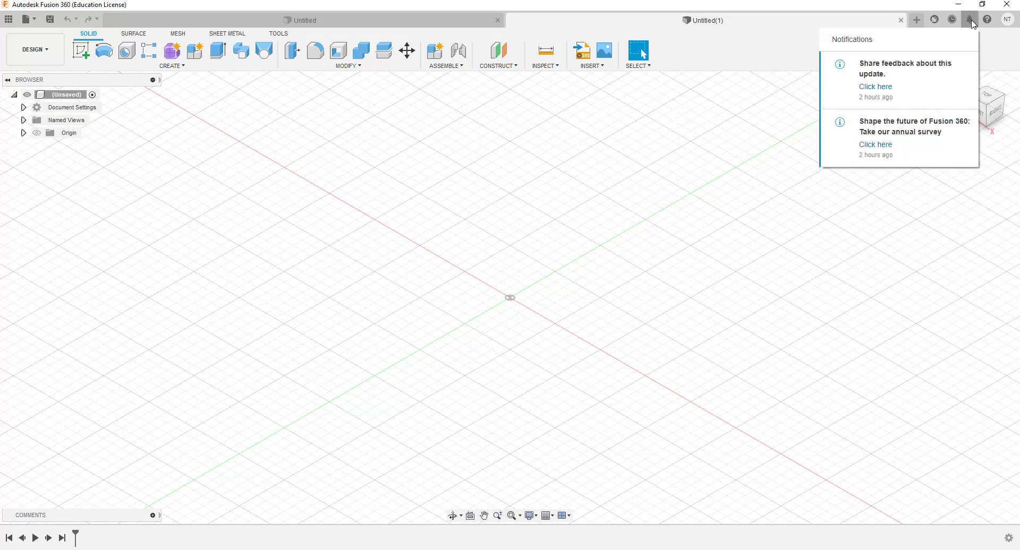
left_click(988, 23)
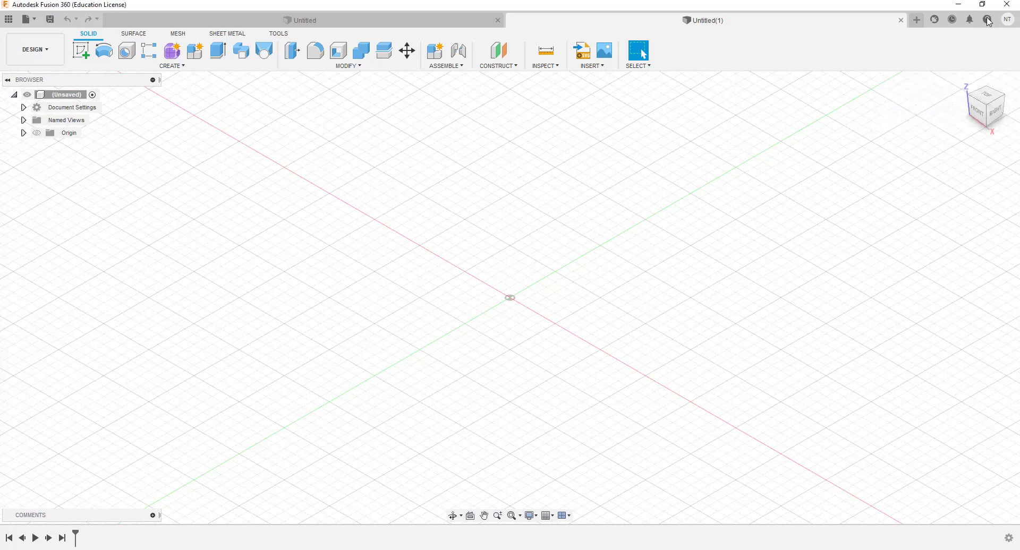
left_click(1007, 20)
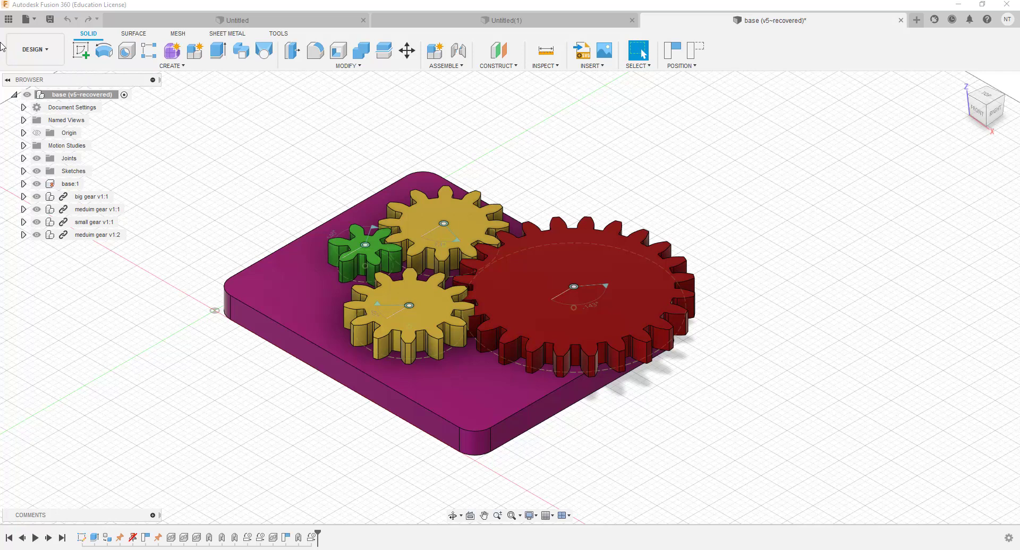
- Examine the workspaces available for the gear assembly, including Render, Manufacture and the sources for a Drawing
left_click(55, 51)
left_click(55, 52)
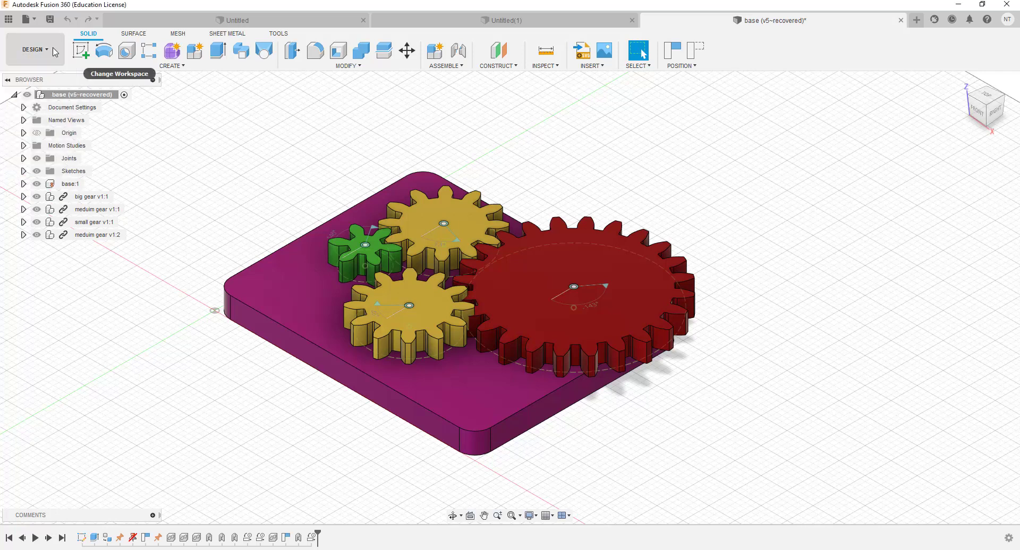
left_click(55, 51)
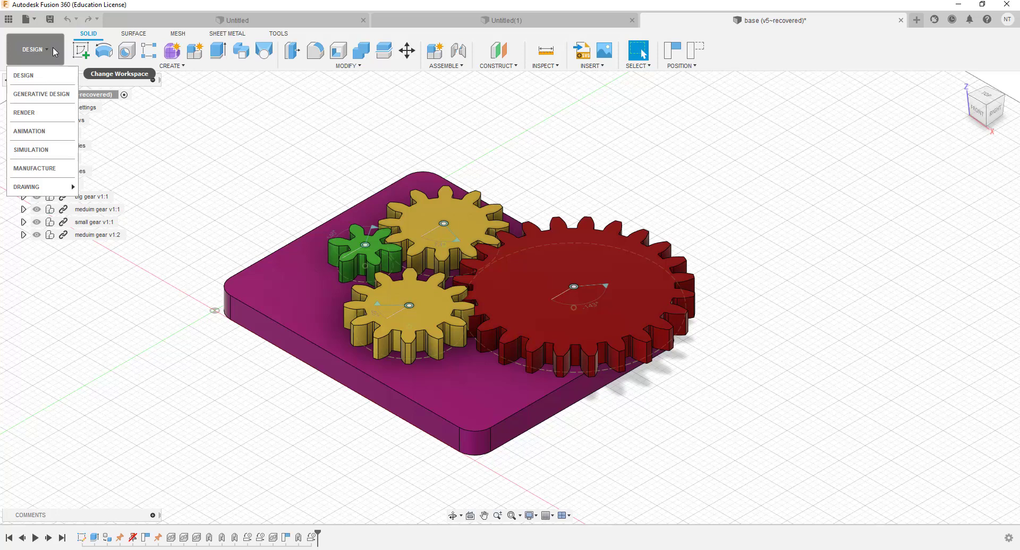
left_click(46, 77)
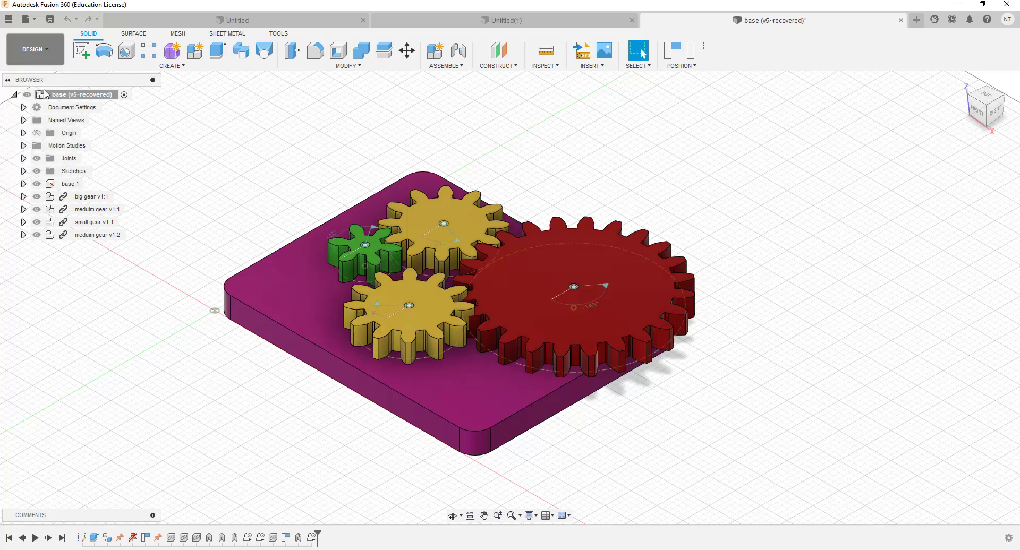
left_click(47, 51)
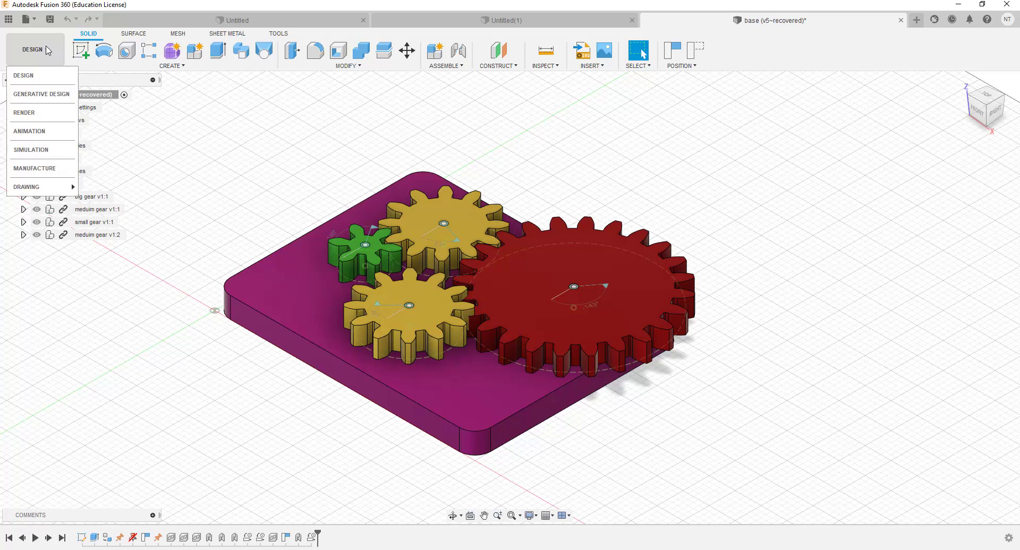
left_click(47, 50)
left_click(46, 49)
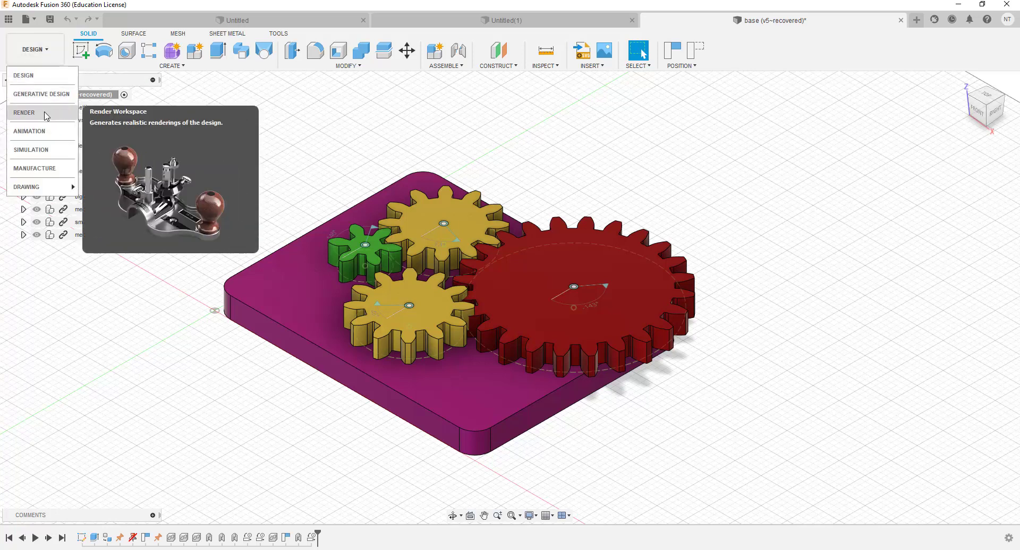
left_click(46, 116)
left_click(47, 50)
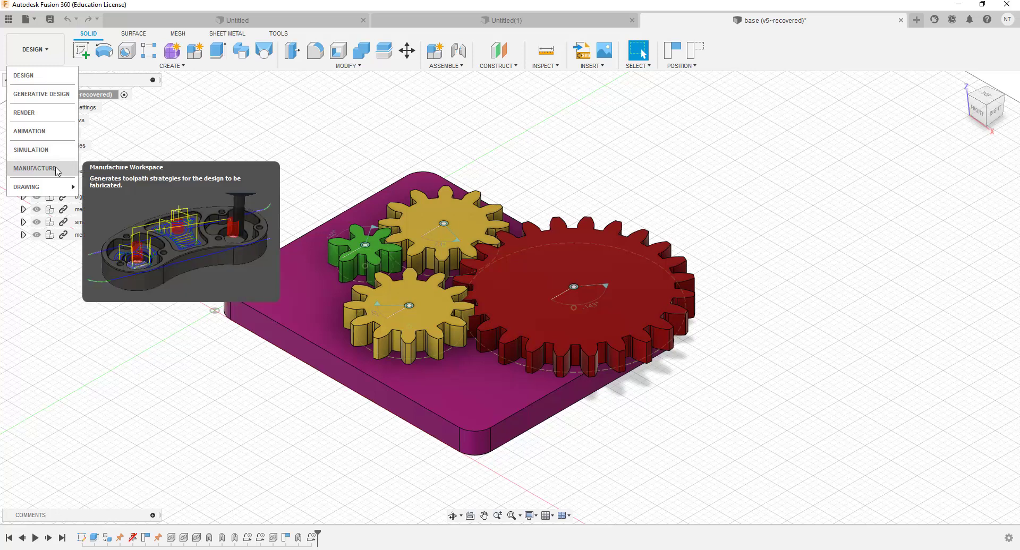
left_click(52, 78)
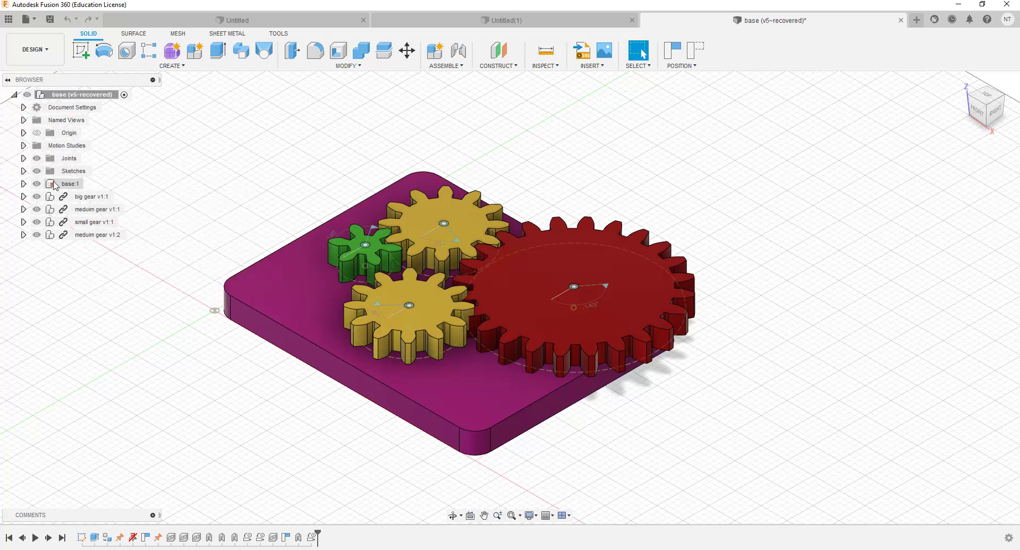
left_click(42, 50)
mouse_move(43, 188)
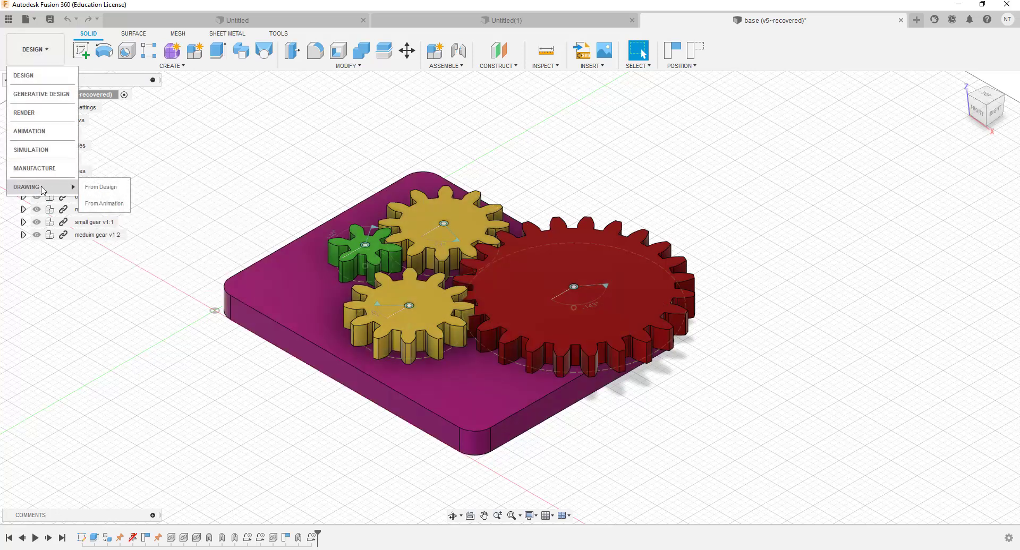
- Compare the Solid, Surface, Mesh, Sheet Metal and Tools toolsets of the Design workspace, returning to Solid
left_click(88, 35)
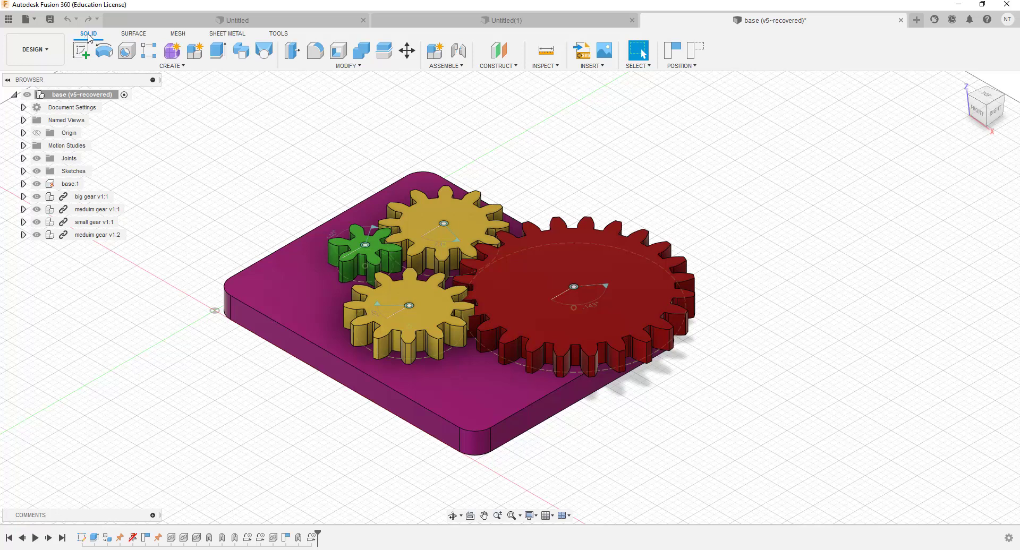
left_click(126, 35)
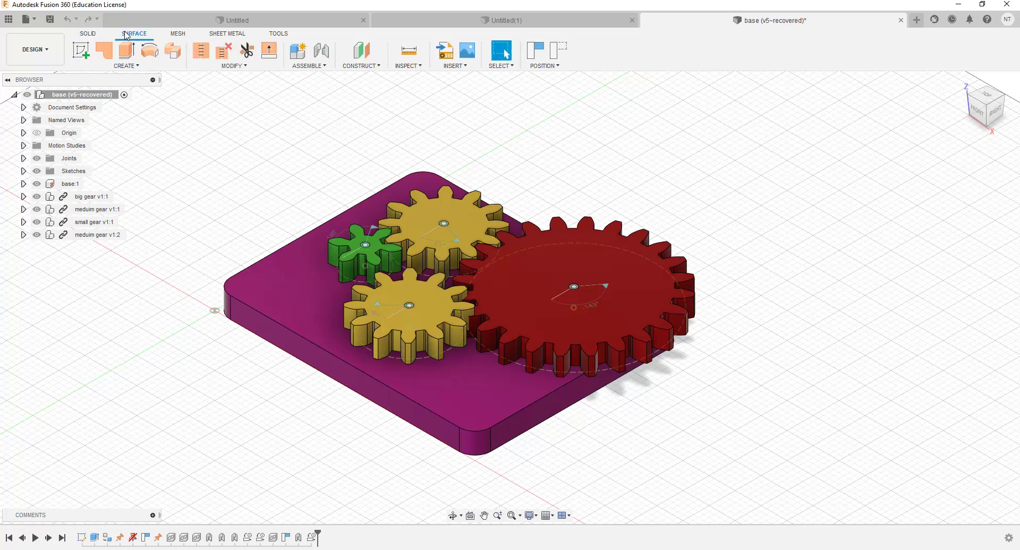
left_click(178, 37)
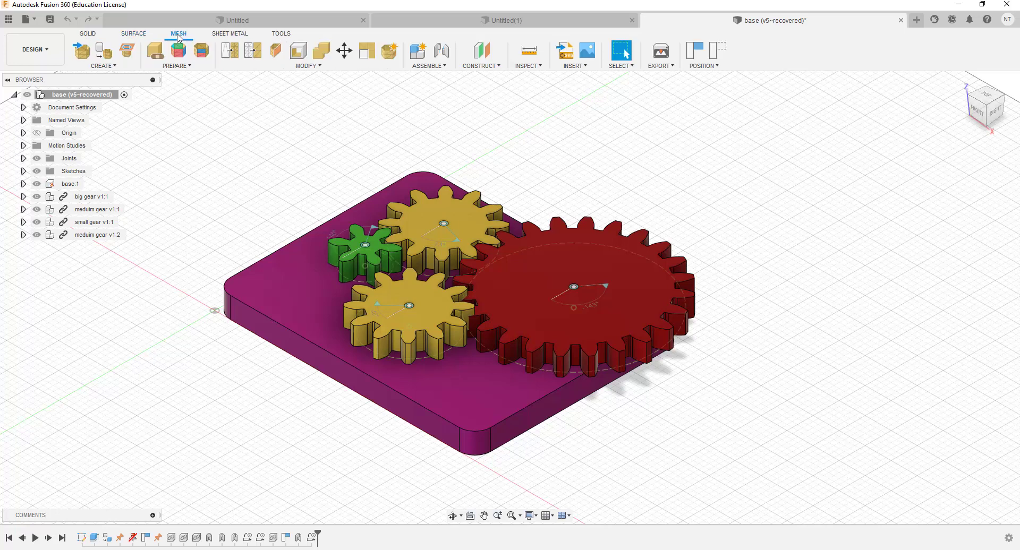
left_click(244, 37)
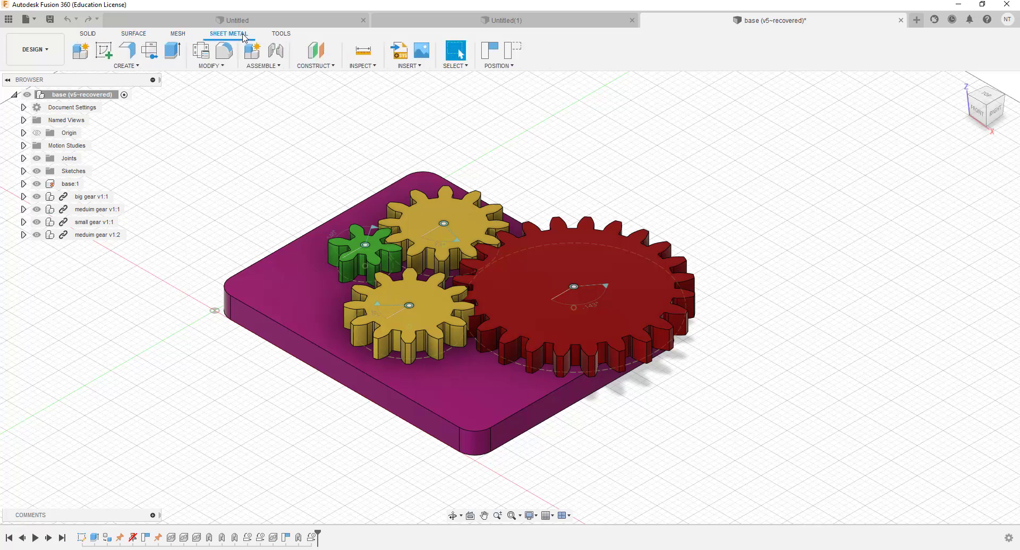
left_click(290, 37)
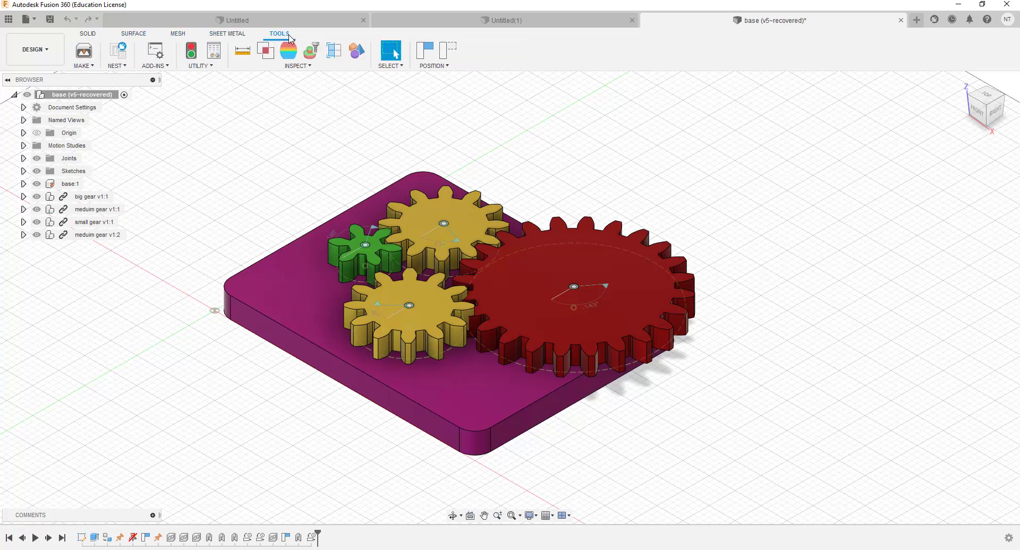
left_click(89, 35)
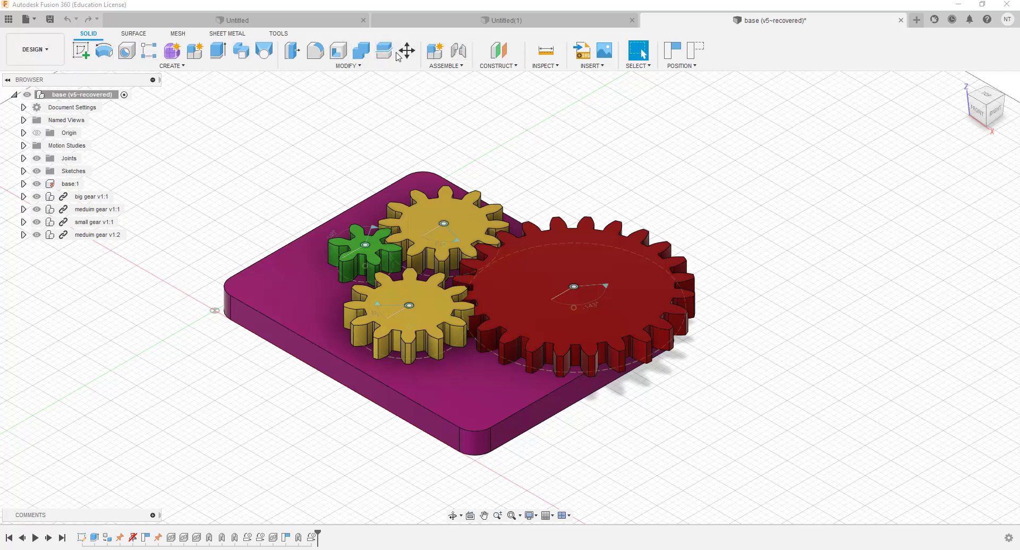
- Look through the Solid toolset's Create, Modify, Assemble, Construct, Inspect, Insert and Select commands
left_click(178, 66)
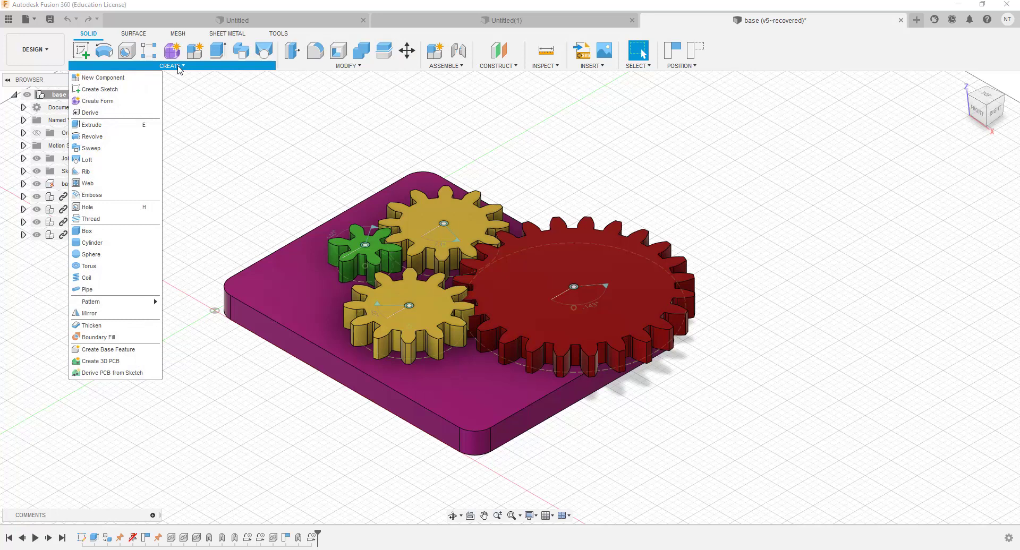
left_click(347, 68)
left_click(347, 66)
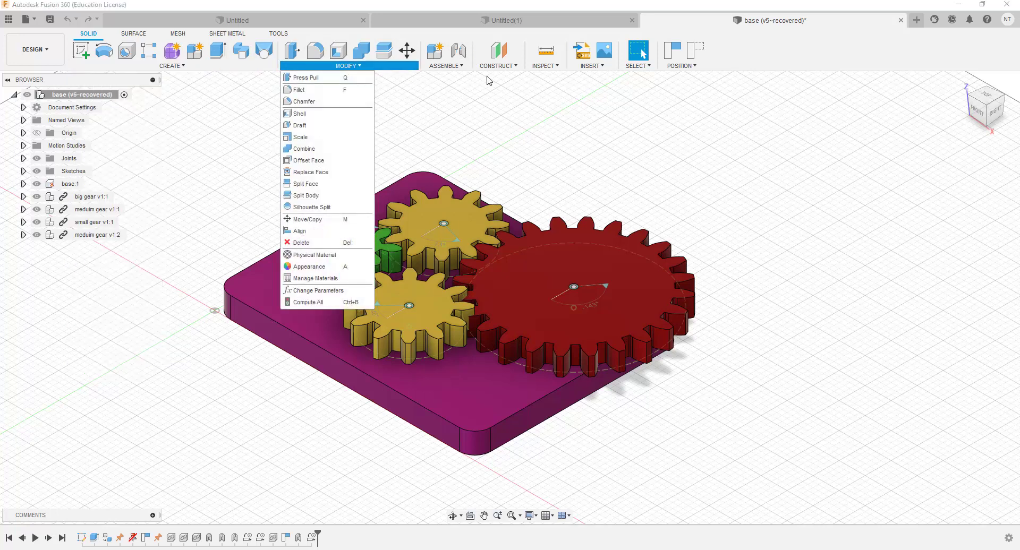
left_click(460, 66)
left_click(460, 67)
left_click(499, 66)
left_click(545, 68)
left_click(590, 66)
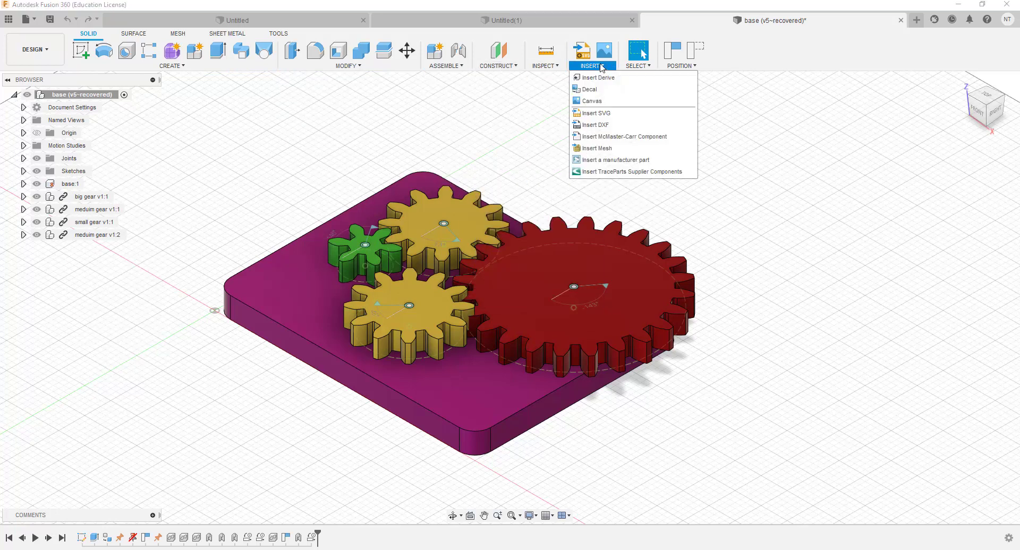
left_click(638, 67)
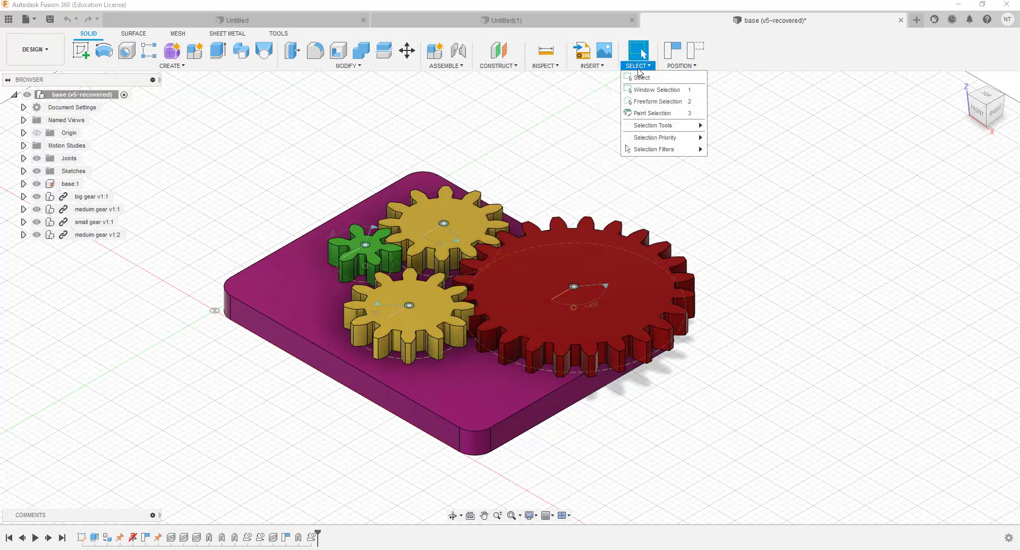
- Examine the commands offered for Surface, Mesh and Sheet Metal modelling
left_click(141, 34)
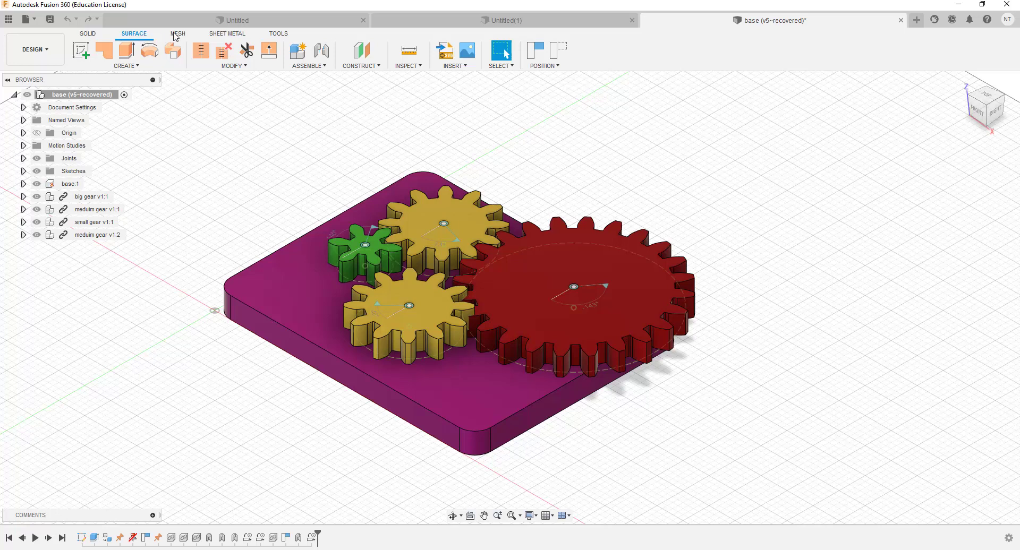
left_click(176, 35)
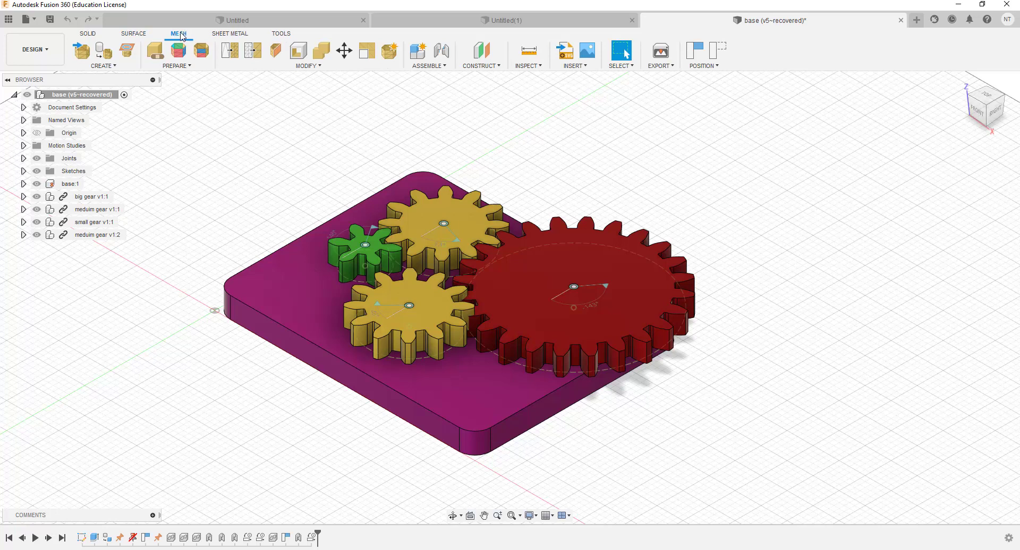
left_click(227, 34)
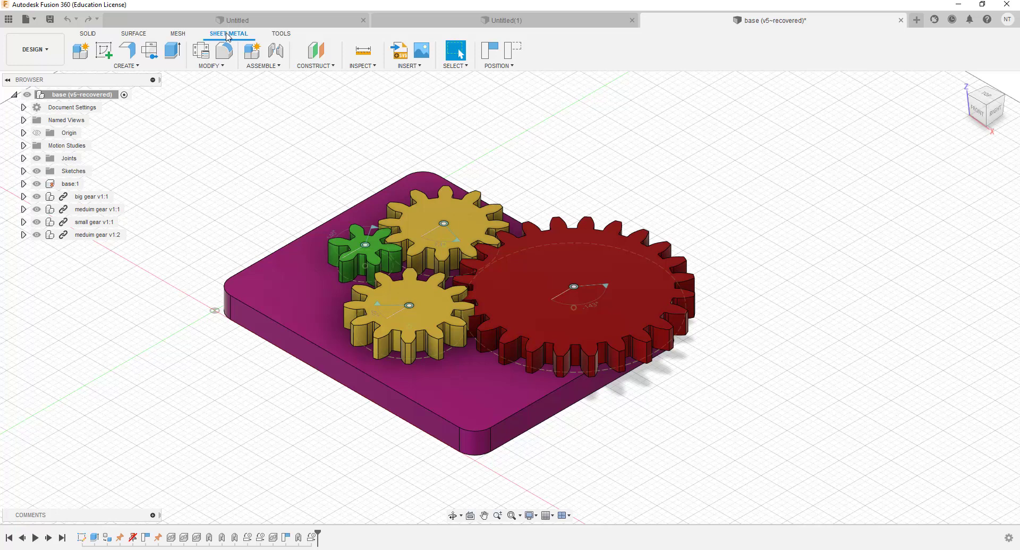
- Look through the Tools toolset's Make, Nest, Add-Ins, Inspect, Select and Position commands, returning to the Solid toolset
left_click(280, 34)
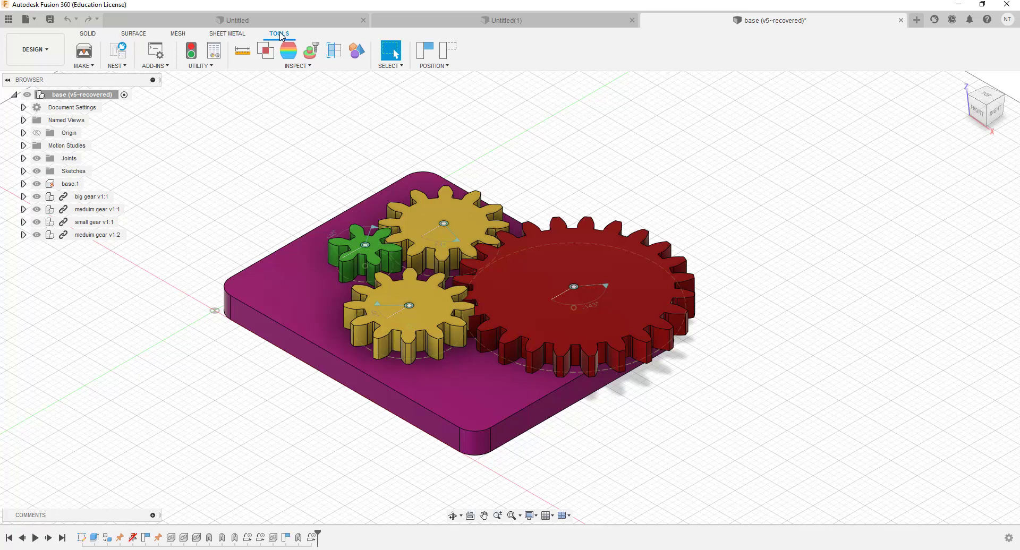
left_click(89, 66)
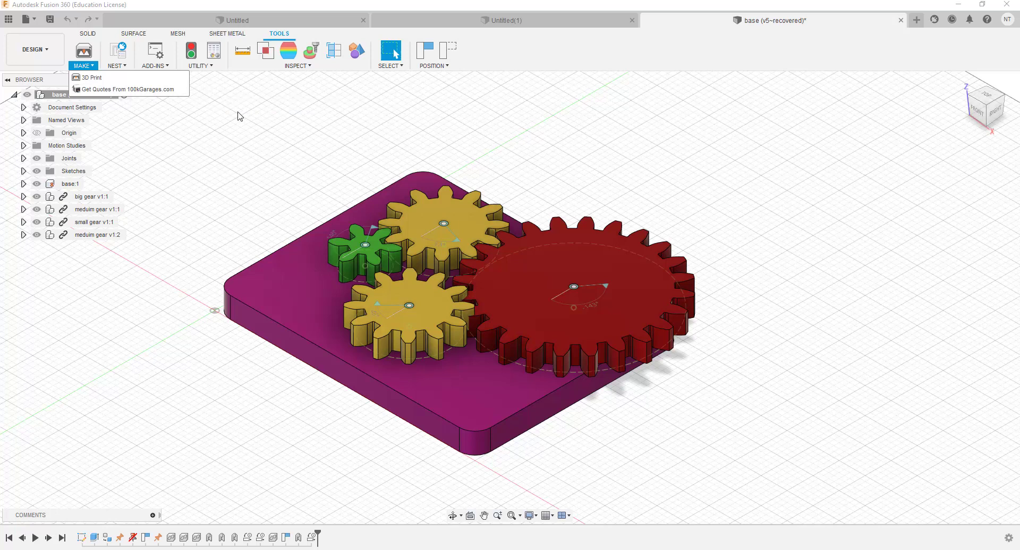
left_click(125, 67)
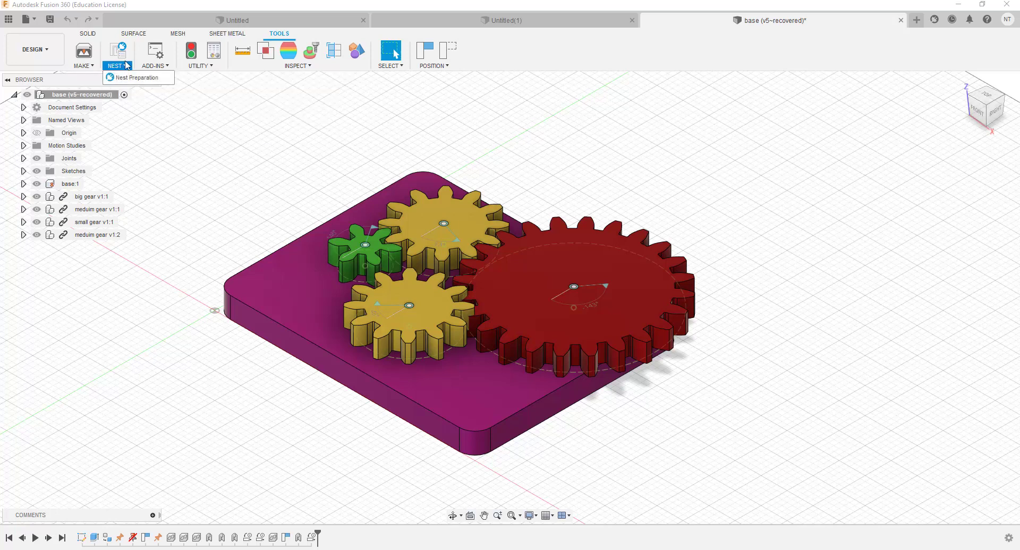
left_click(164, 66)
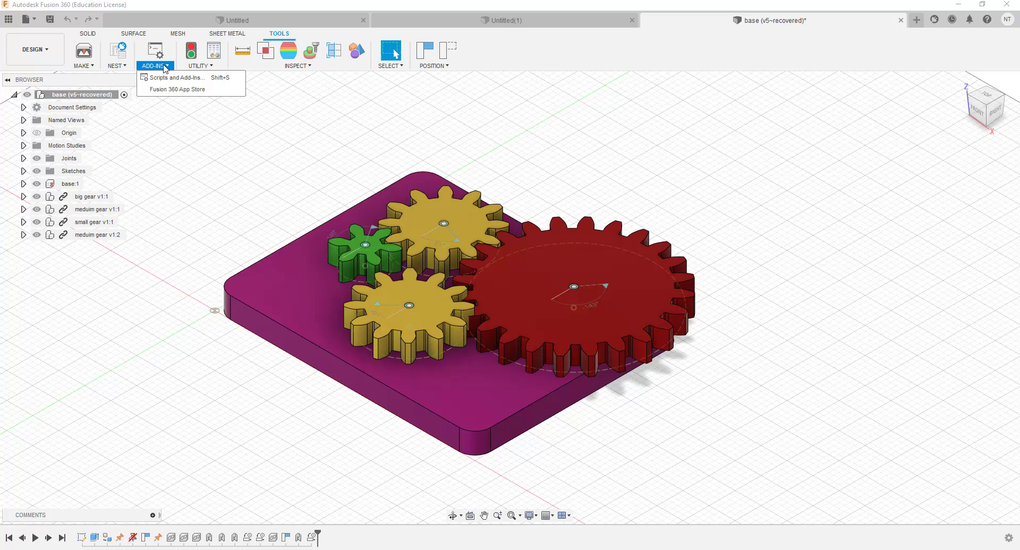
mouse_move(198, 66)
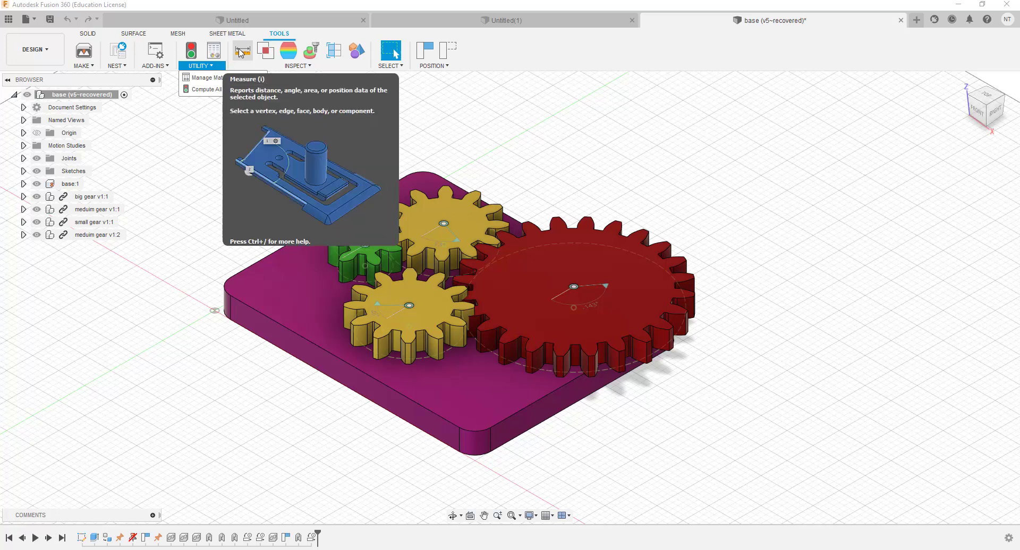
left_click(296, 66)
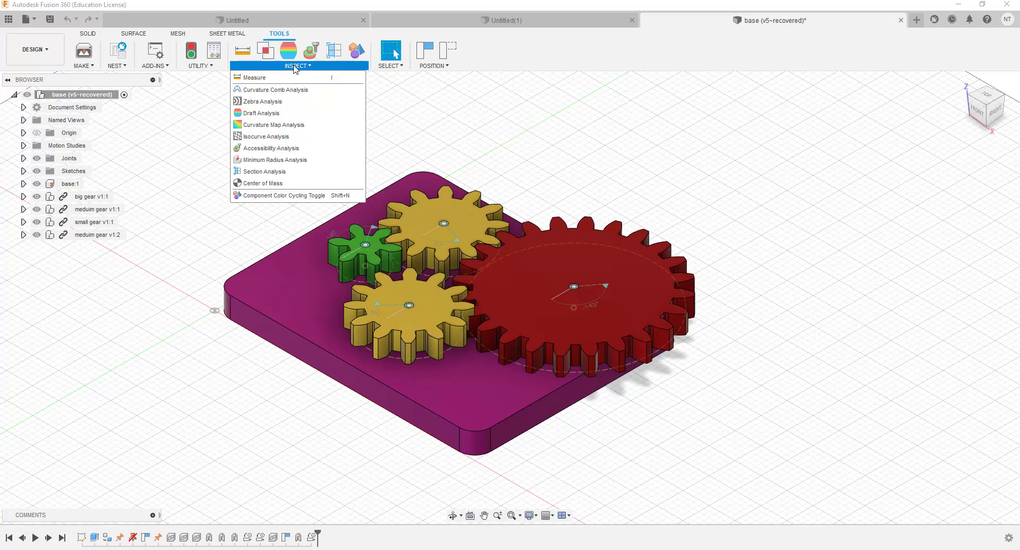
left_click(390, 66)
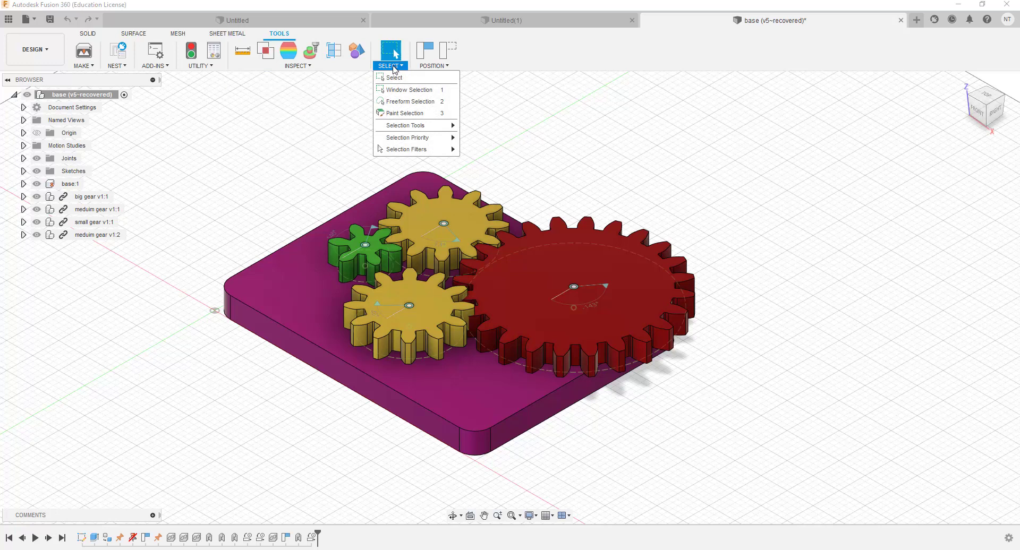
left_click(433, 66)
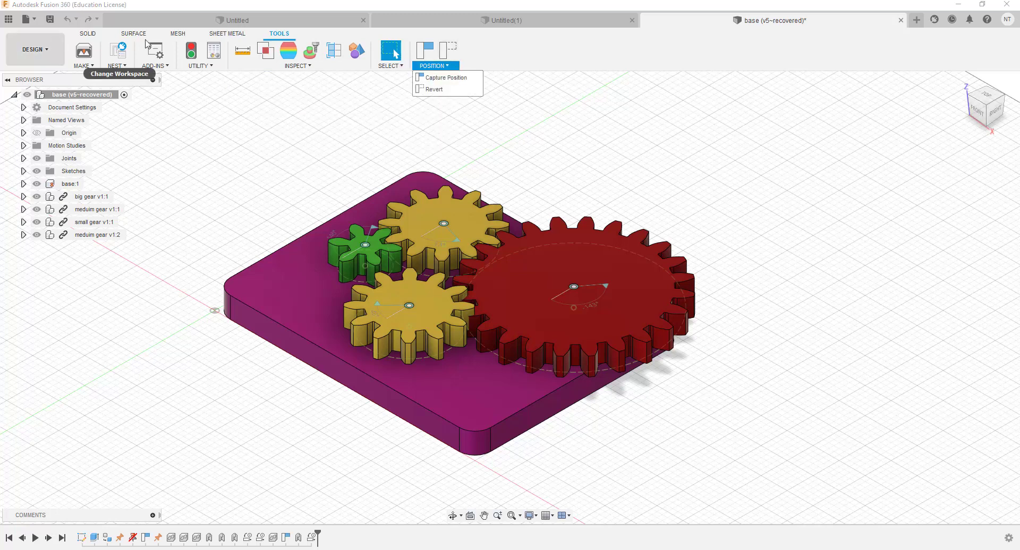
left_click(87, 34)
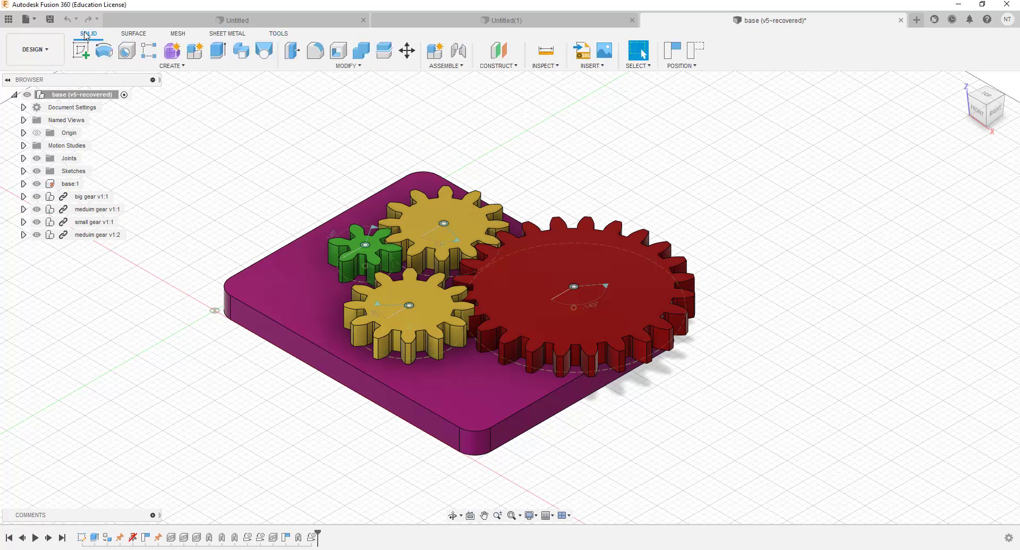
- Turn the big red gear to move the gear train and check the units under the Document Settings
left_click_drag(623, 285, 517, 296)
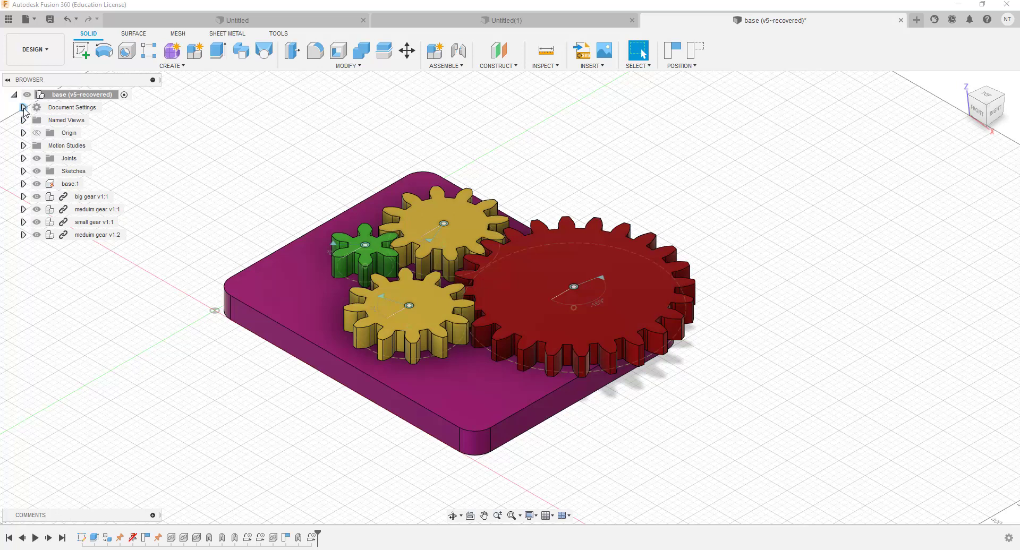
left_click(23, 107)
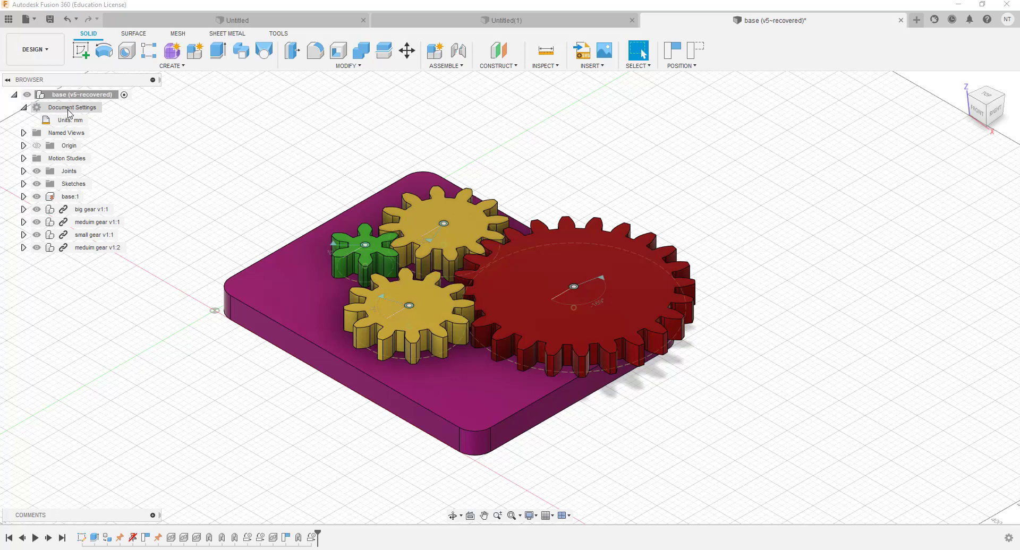
mouse_move(69, 125)
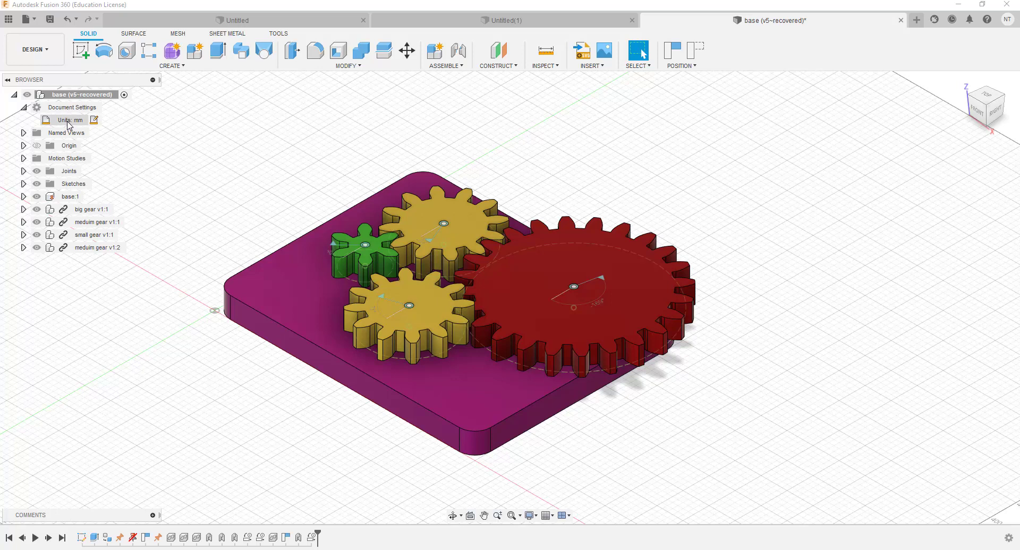
left_click(24, 108)
- View the gear assembly through its named views TOP, FRONT, RIGHT and HOME
left_click(24, 120)
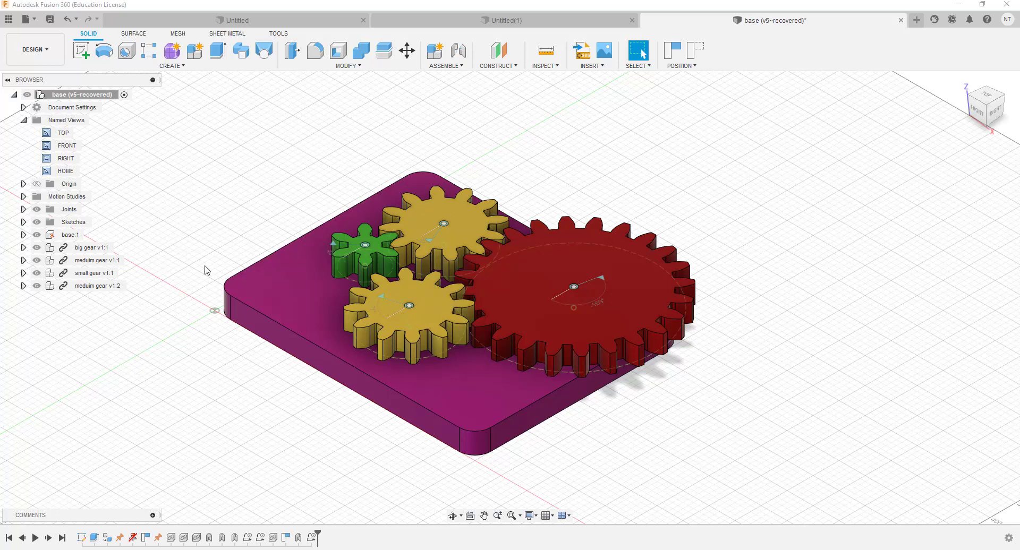
double_click(58, 135)
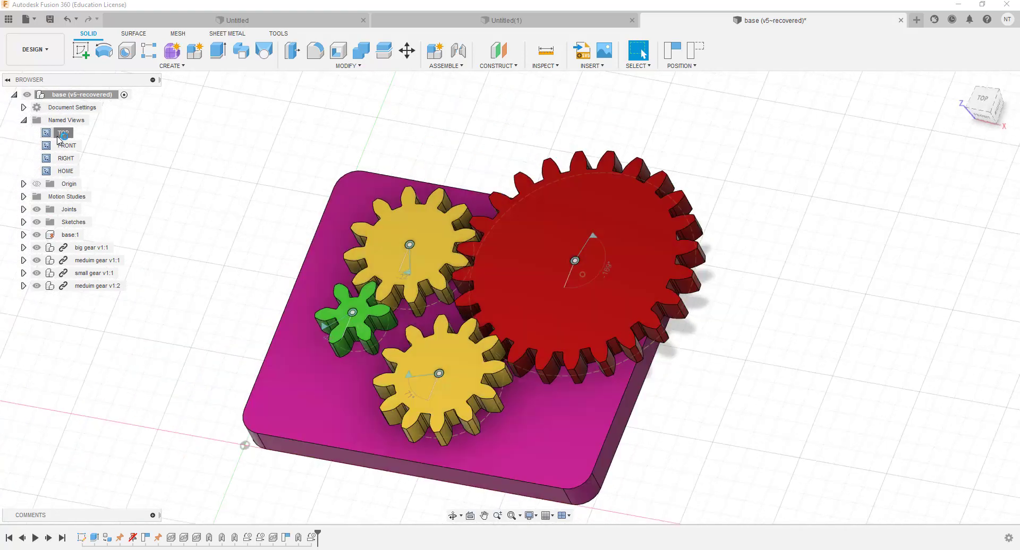
double_click(65, 146)
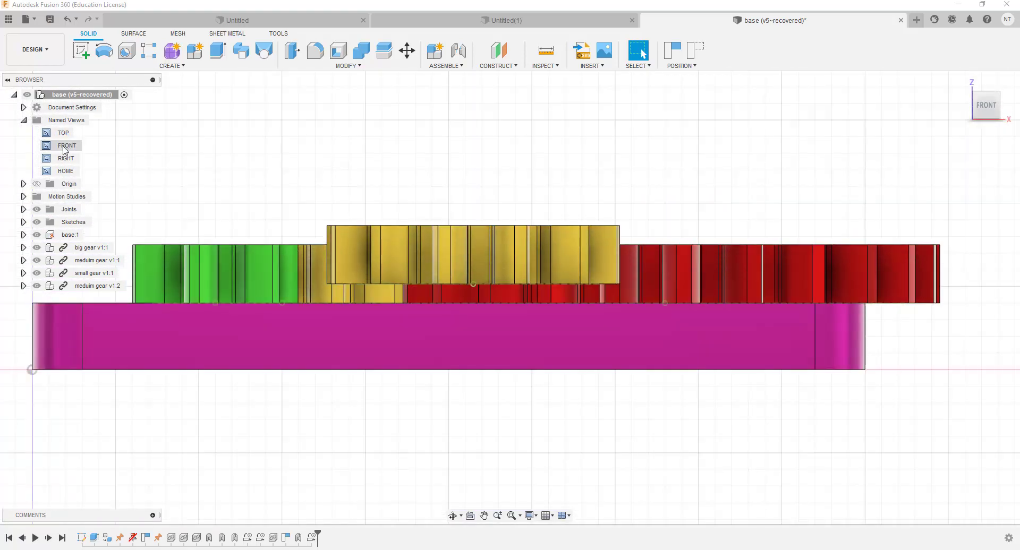
double_click(65, 158)
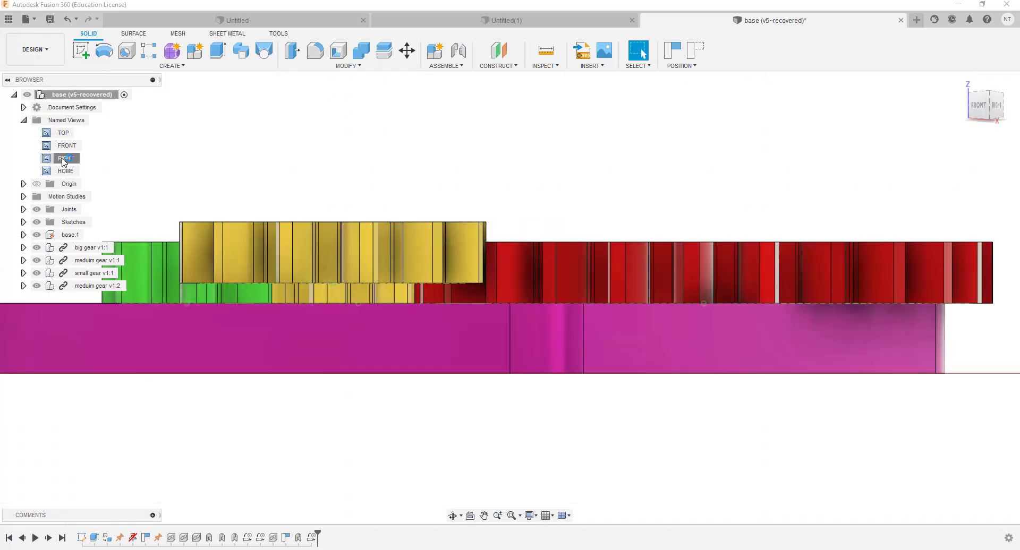
double_click(64, 171)
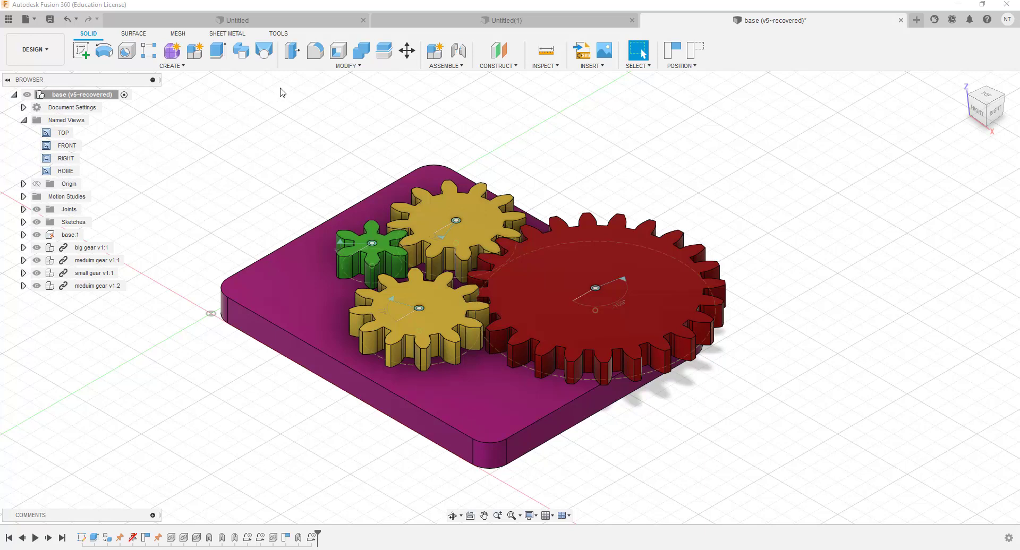
left_click(24, 121)
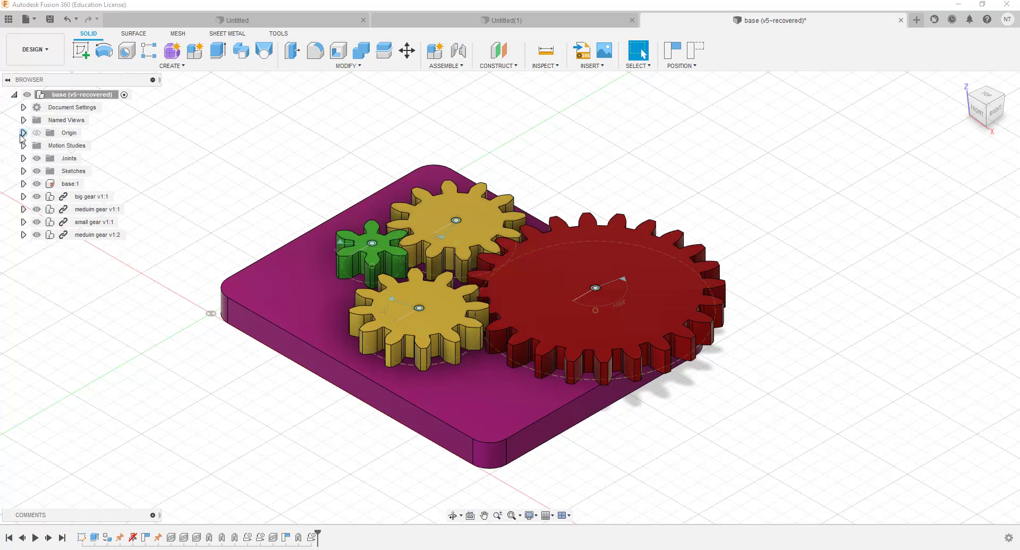
- Examine the assembly's origin point, its X, Y and Z axes, and the XY and XZ planes
left_click(24, 133)
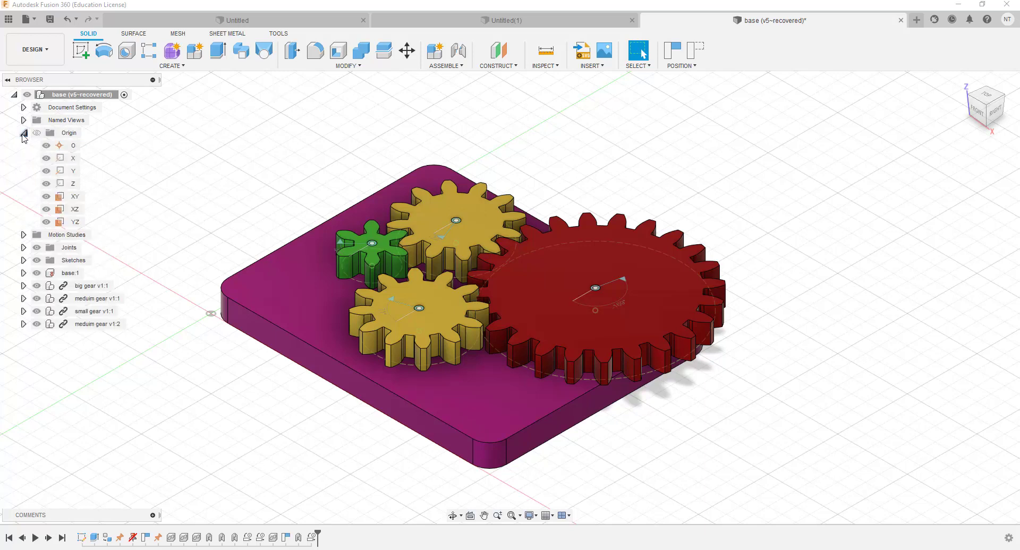
left_click(73, 150)
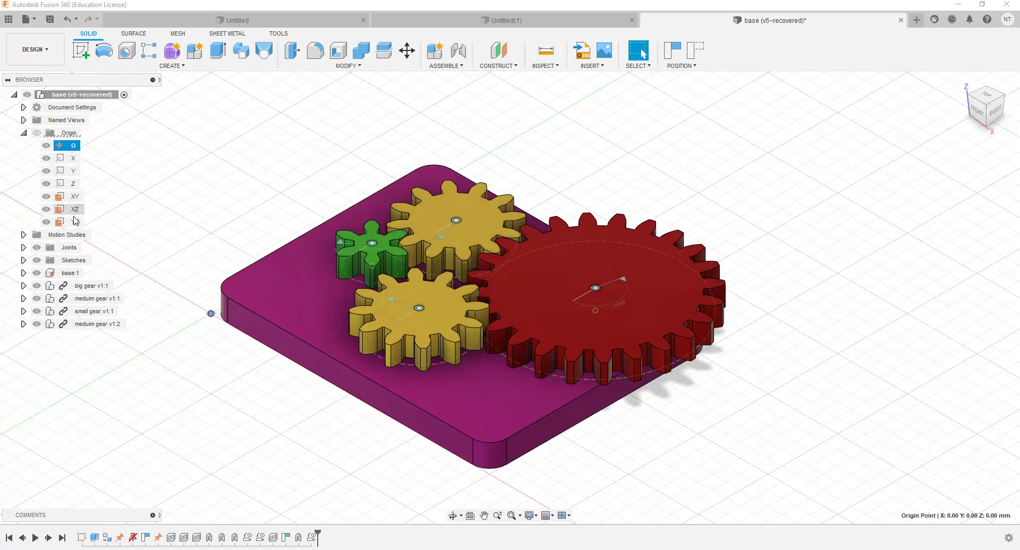
left_click(72, 158)
left_click(68, 172)
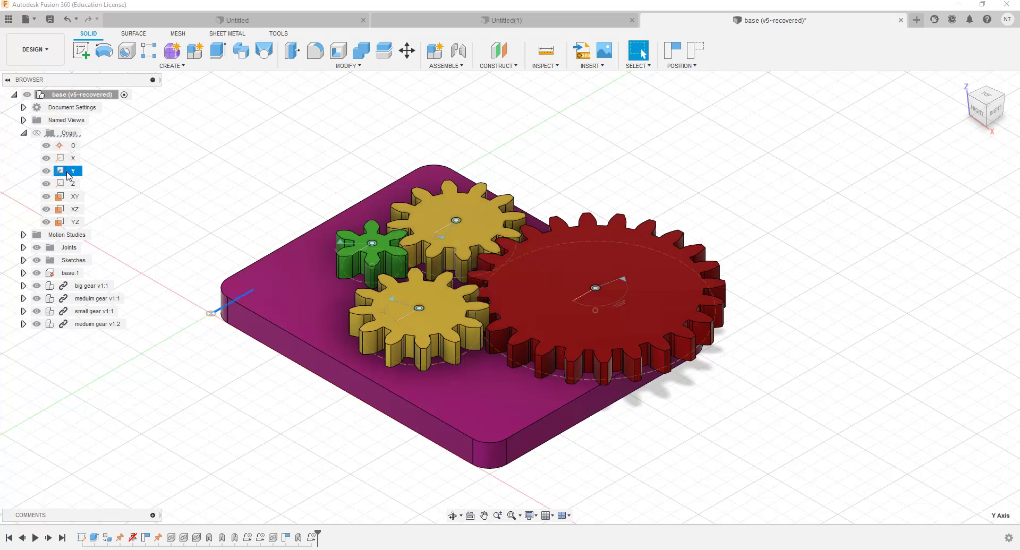
left_click(71, 185)
left_click(69, 198)
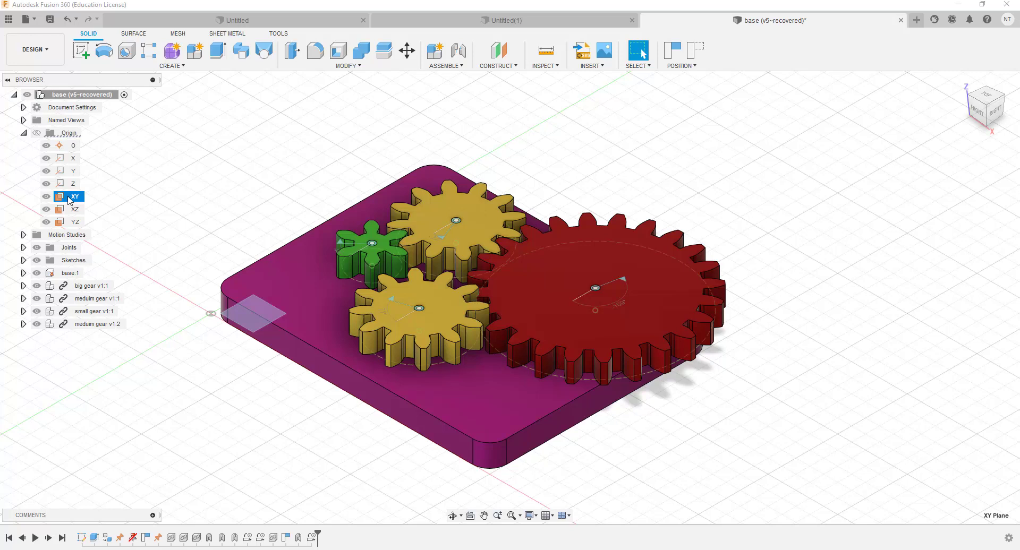
left_click(73, 210)
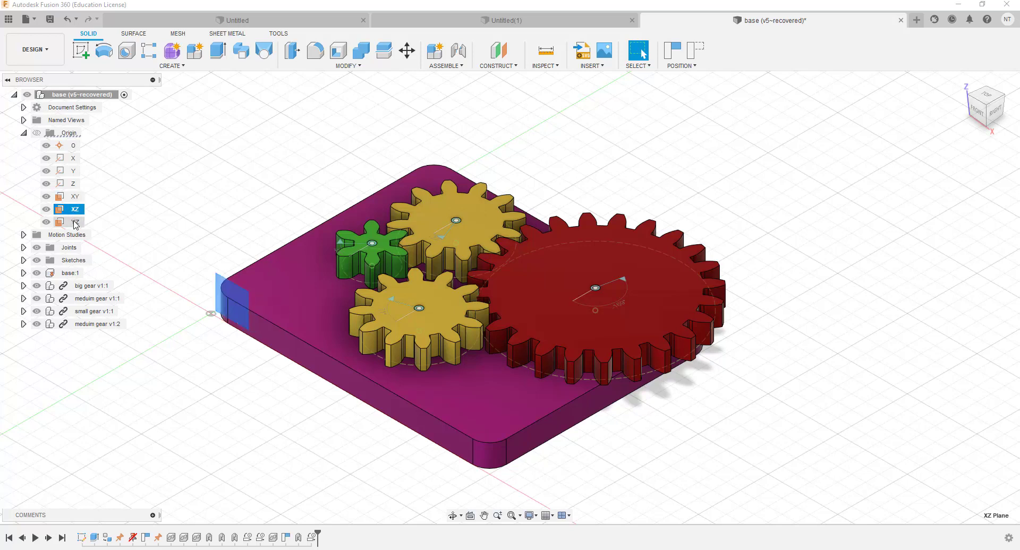
left_click(72, 197)
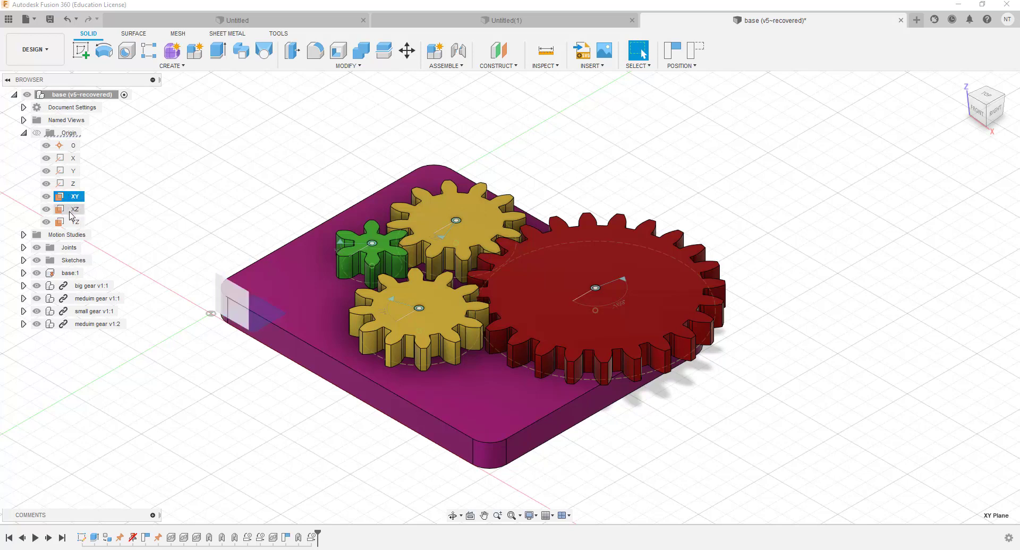
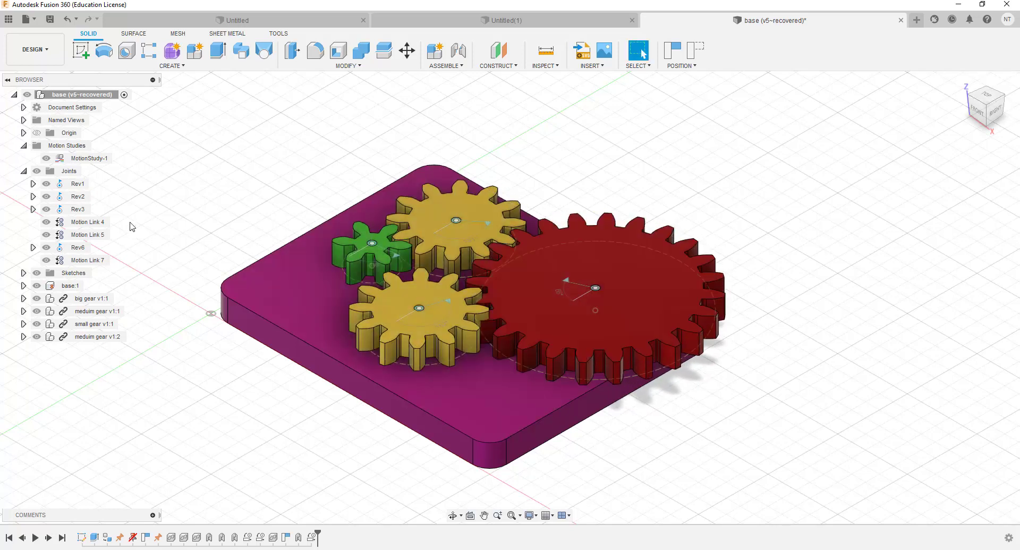
- Review the assembly's joints and make Sketch1 of the base visible
mouse_move(70, 186)
left_click(23, 171)
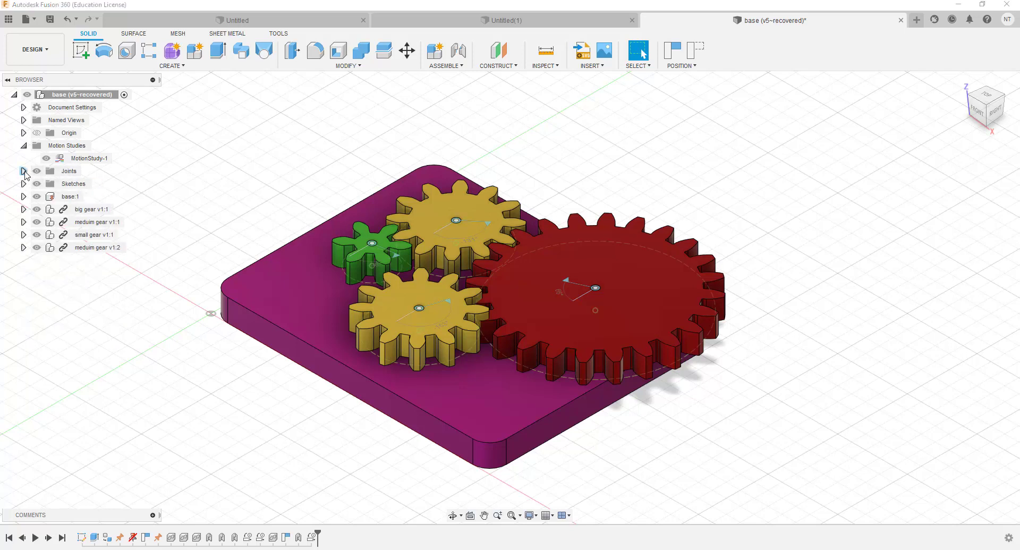
left_click(23, 184)
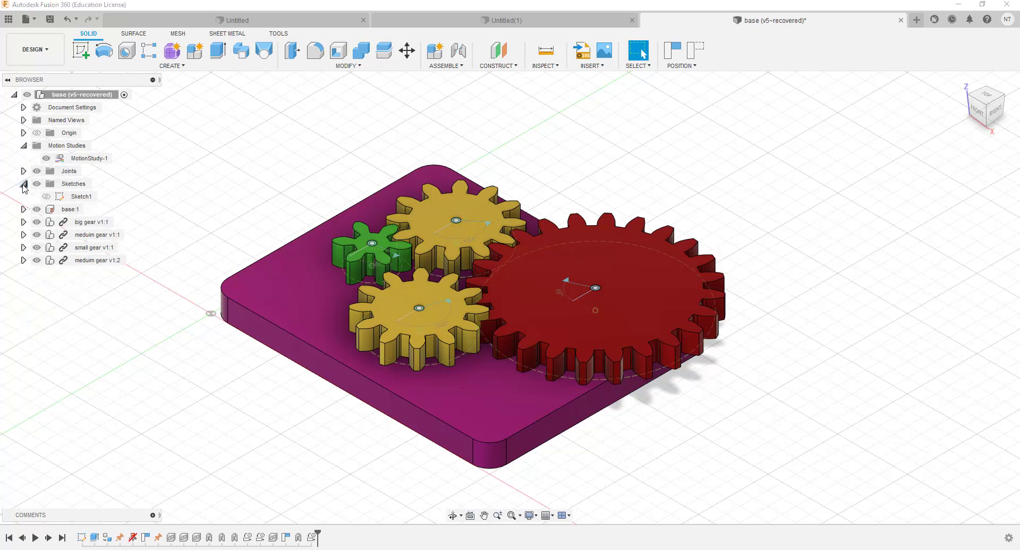
left_click(63, 197)
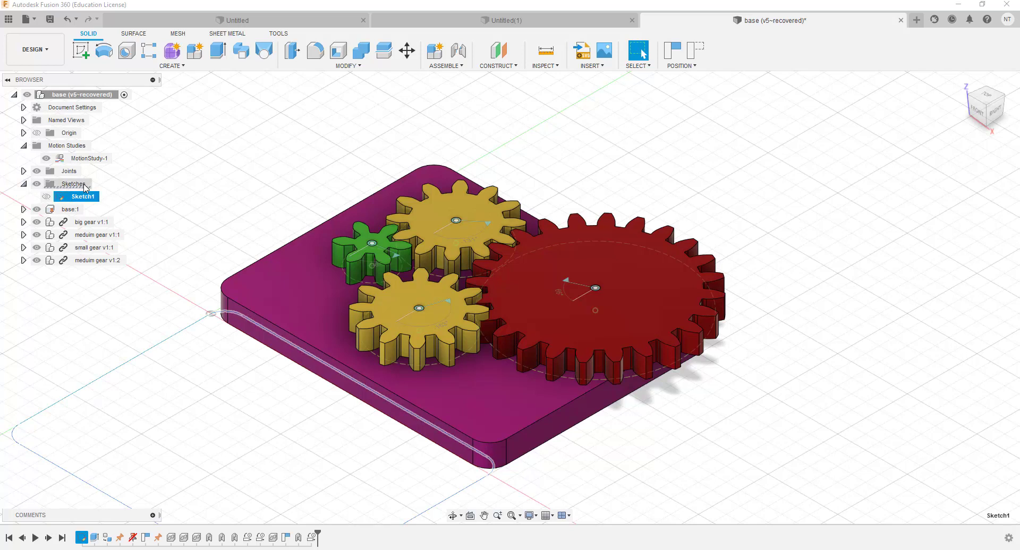
left_click(47, 196)
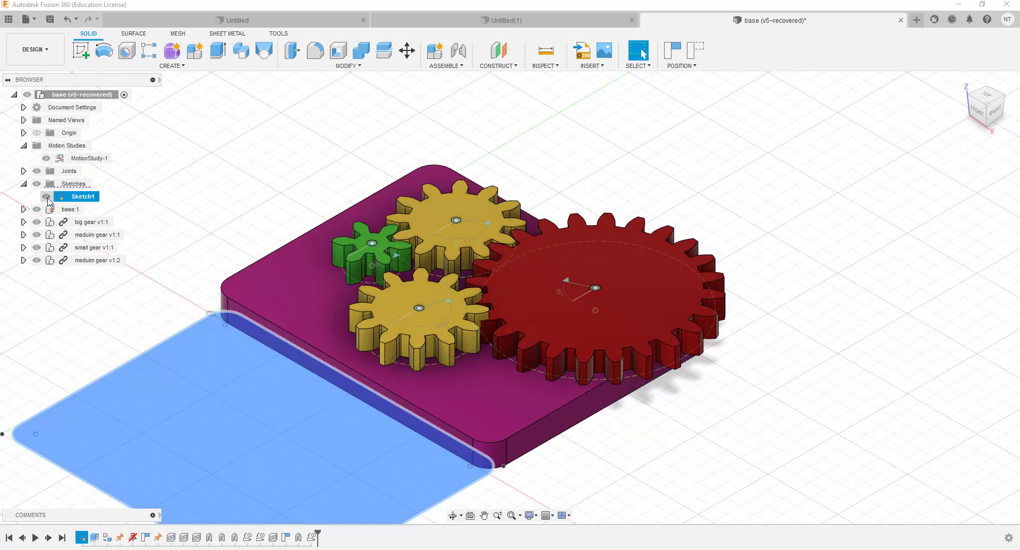
- Examine the contents of the base:1 component, including its Origin and Bodies folders
left_click(23, 184)
left_click(23, 196)
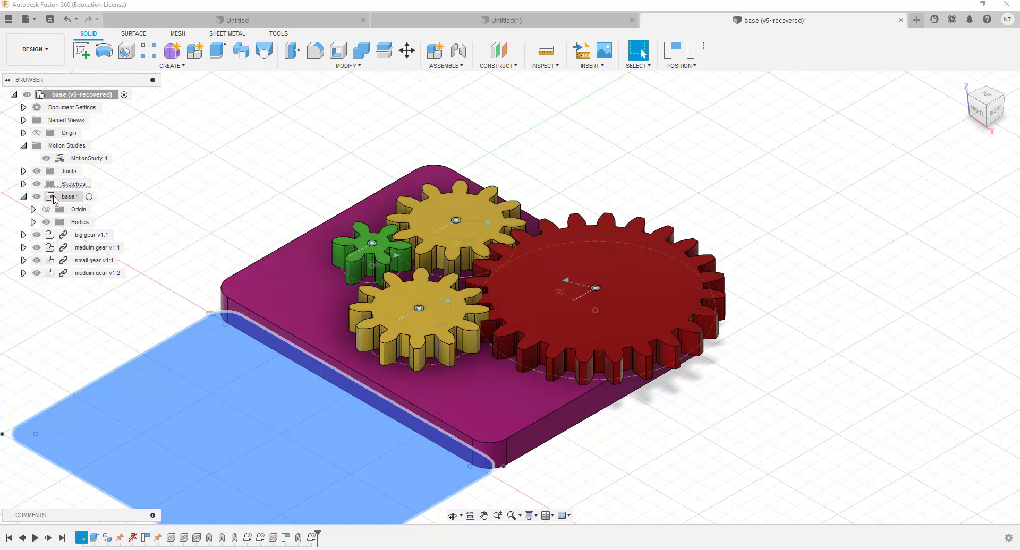
left_click(23, 196)
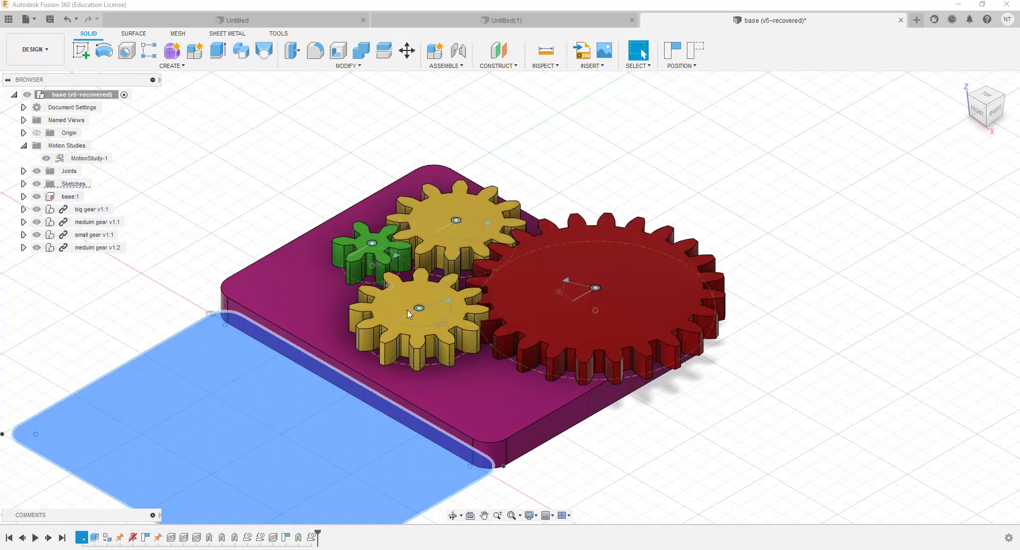
- Undo the last change to the assembly and examine its timeline from the first sketch to the history marker
key("ctrl+z")
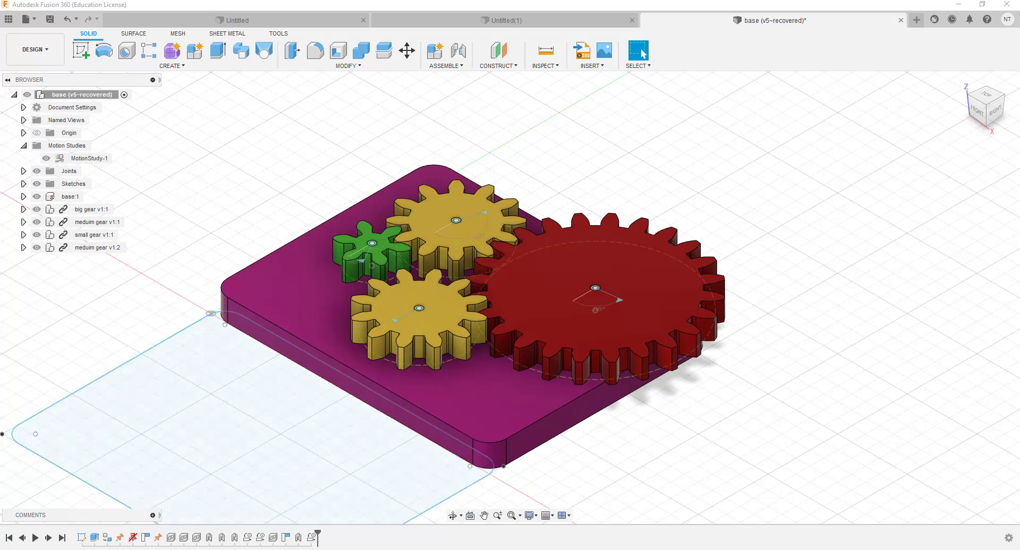
left_click(84, 542)
mouse_move(318, 534)
left_mouse_down()
mouse_move(129, 532)
mouse_move(318, 531)
left_mouse_up()
- Orbit the gear assembly and use Look At to face the base sketch squarely from the top
left_click(452, 516)
left_click_drag(486, 421, 514, 432)
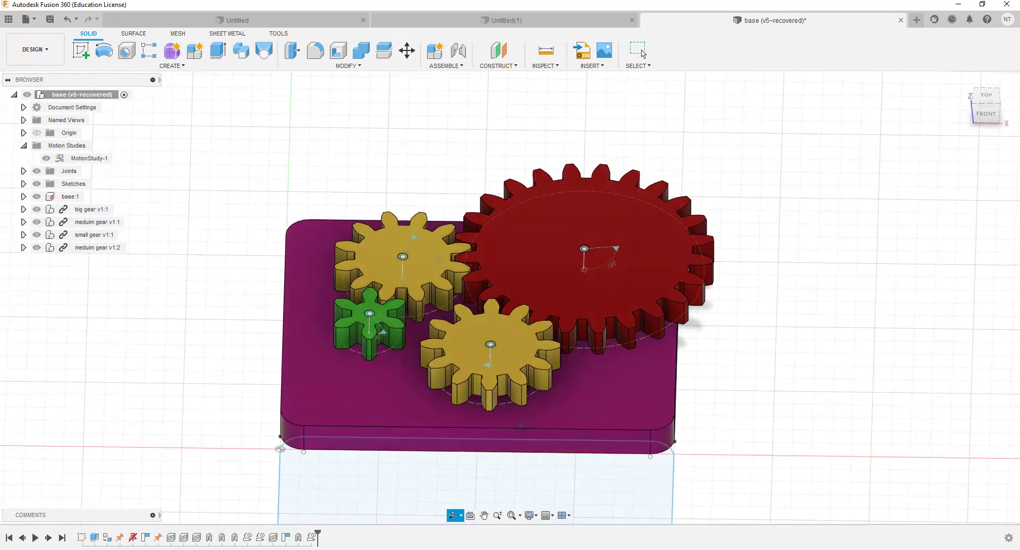
left_click(470, 516)
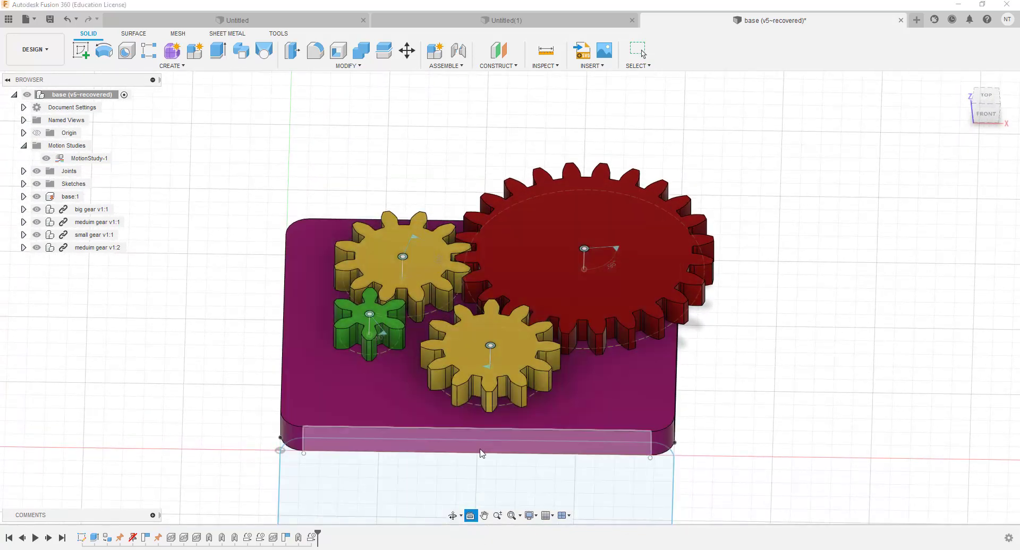
left_click(480, 460)
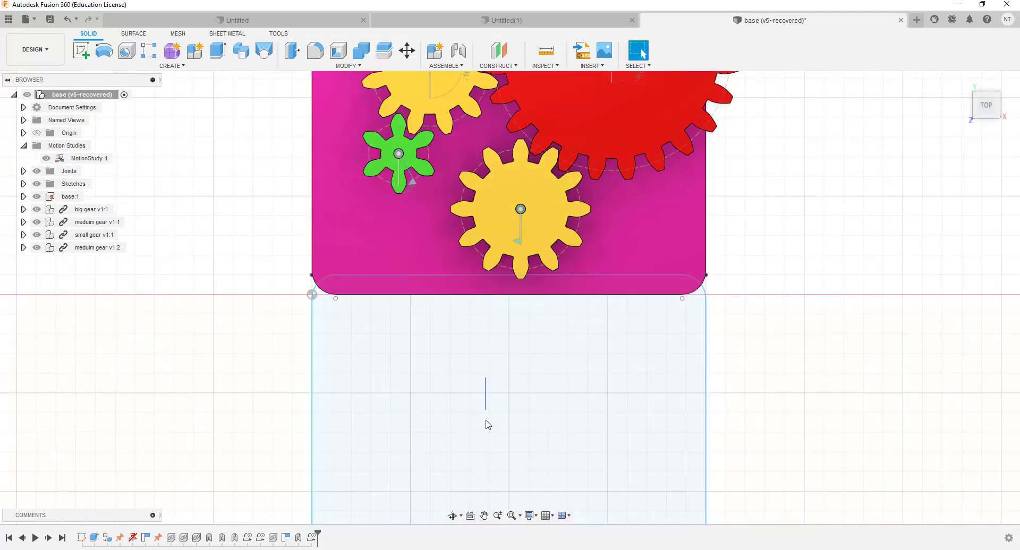
- Select the base sketch profile and use Pan, Zoom and Fit to frame it together with the gear assembly
left_click(506, 410)
left_click(483, 516)
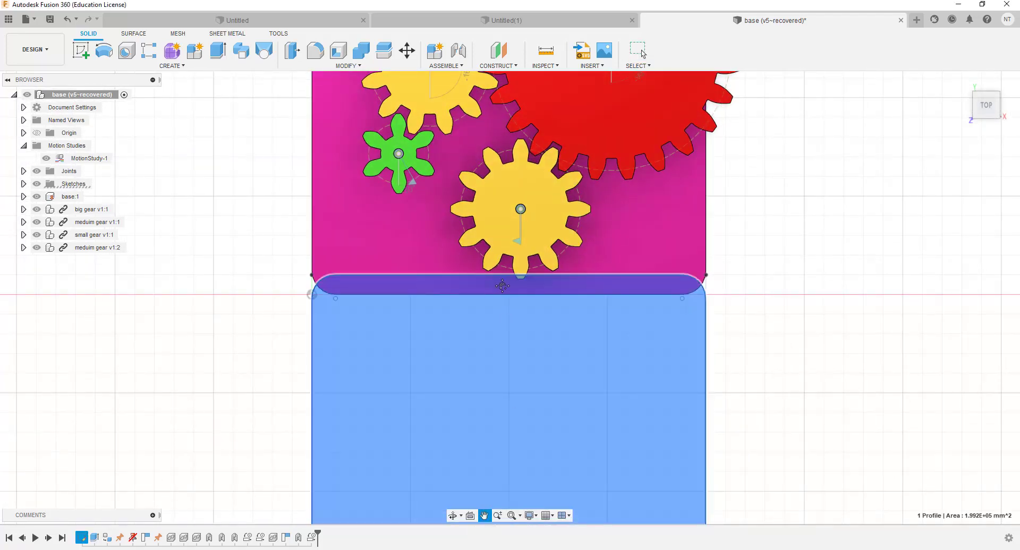
left_click_drag(499, 310, 453, 458)
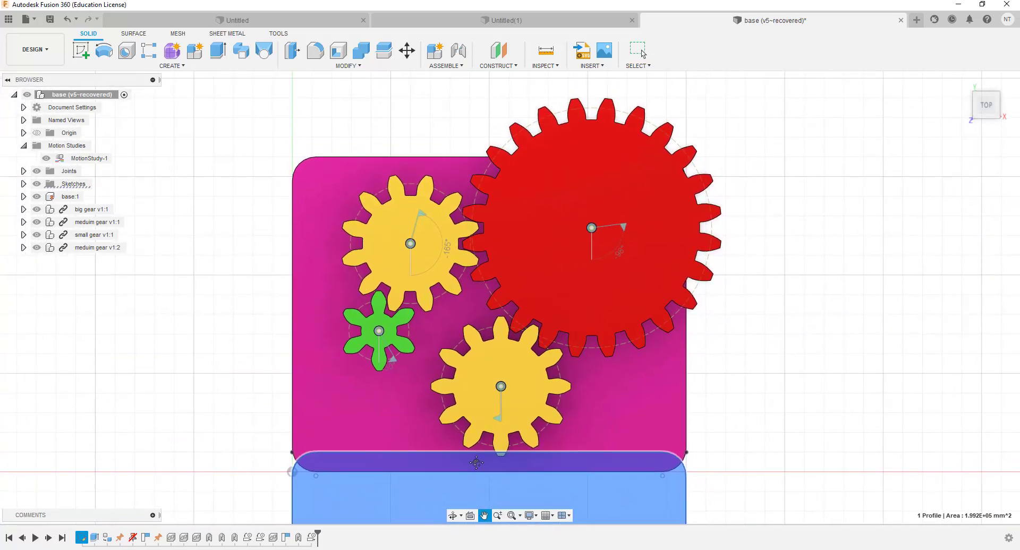
left_click(498, 517)
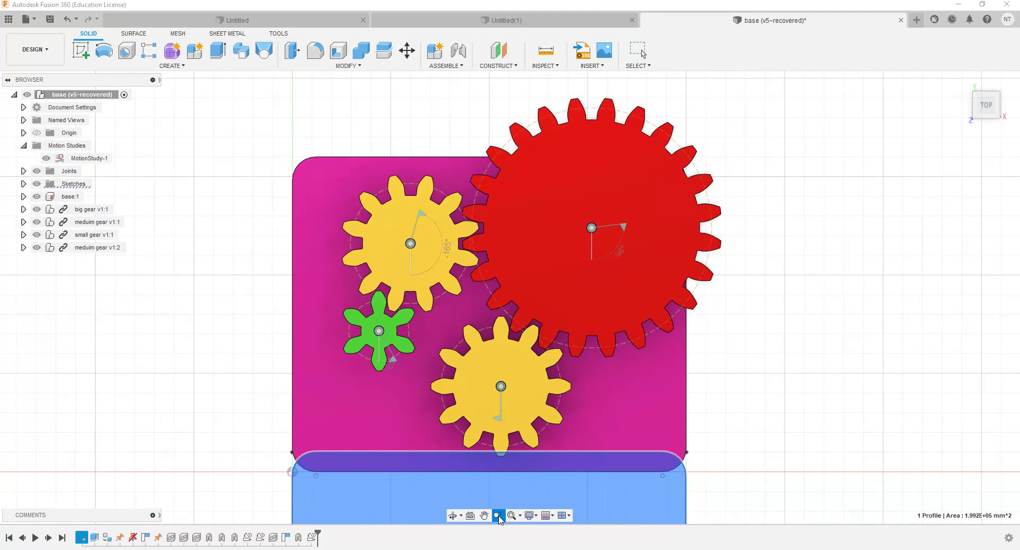
mouse_move(603, 384)
left_mouse_down()
mouse_move(604, 375)
mouse_move(593, 397)
left_mouse_up()
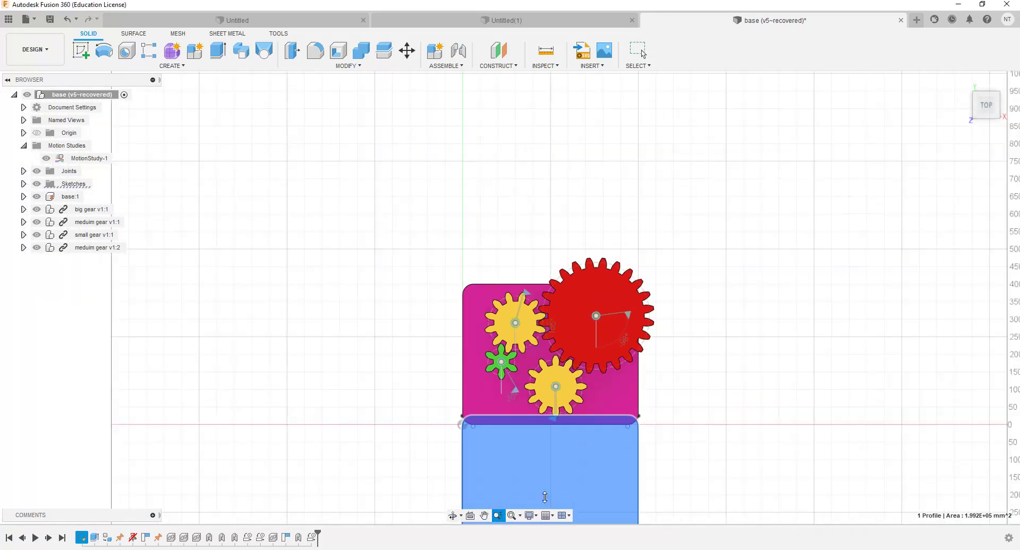
left_click(511, 516)
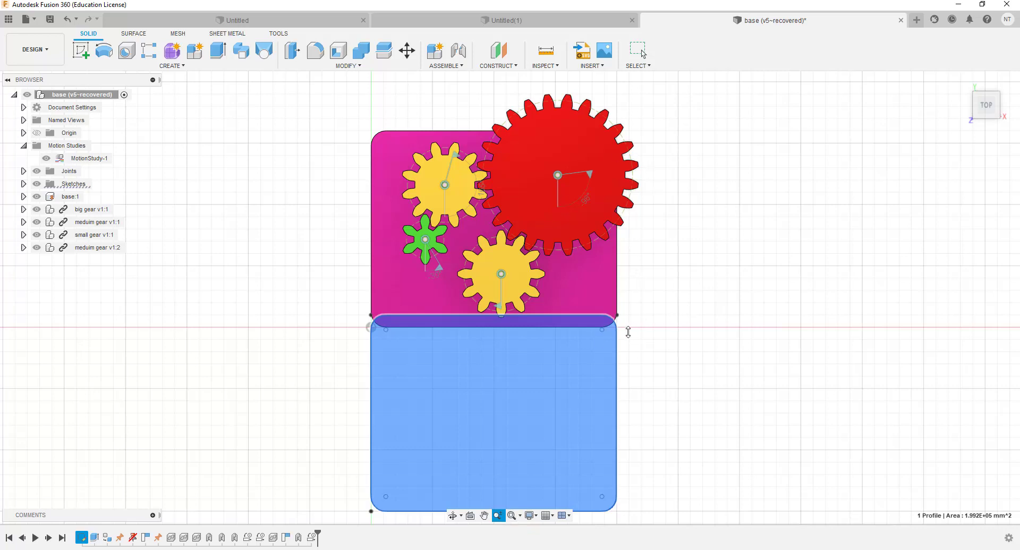
- Preview the gear assembly in the Wireframe visual style and restore Shaded with Visible Edges Only
left_click(530, 517)
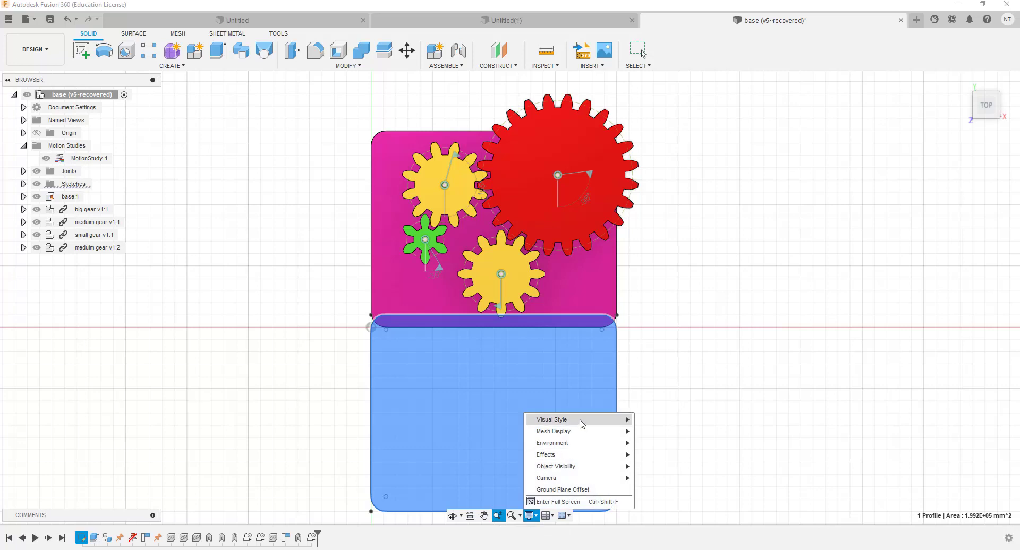
mouse_move(581, 424)
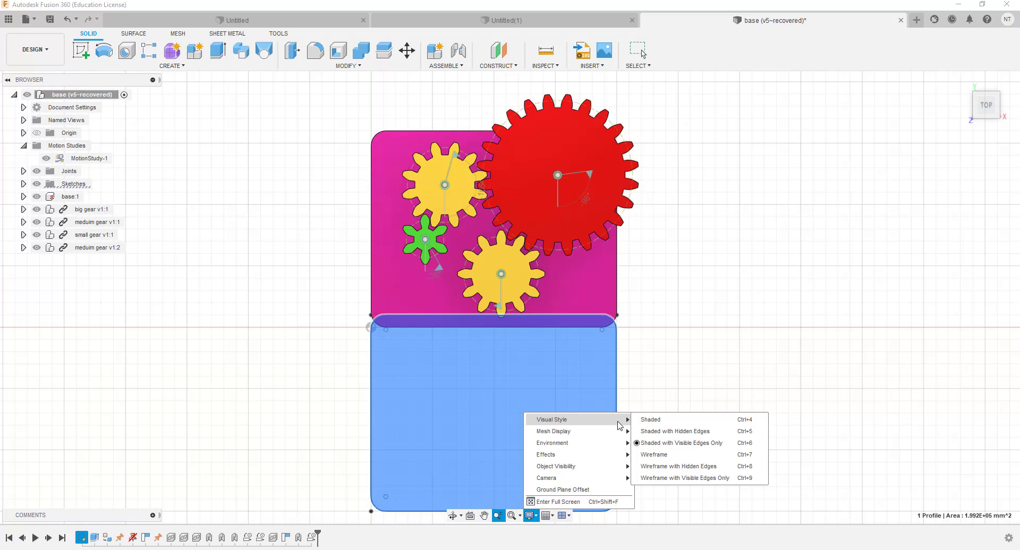
left_click(649, 455)
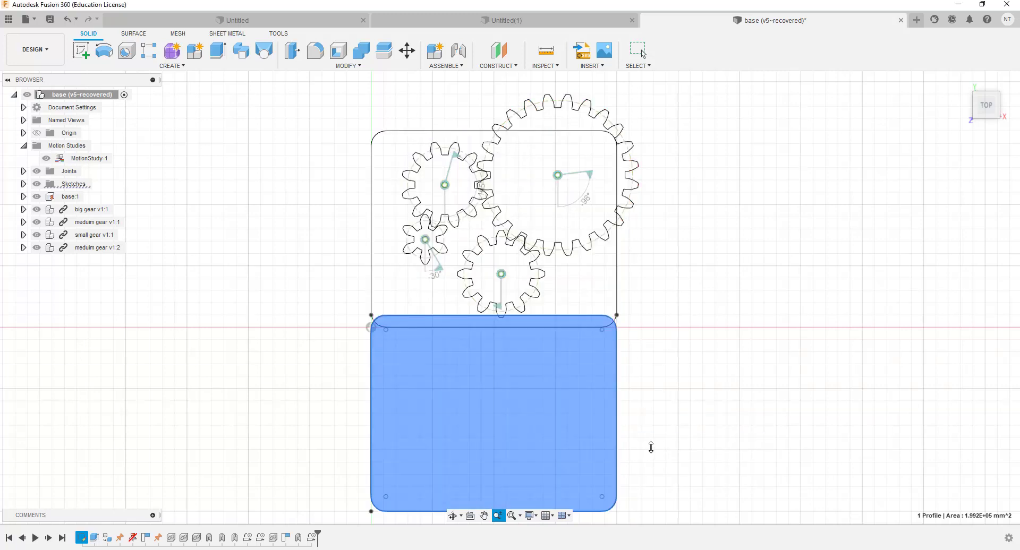
left_click(534, 516)
mouse_move(621, 423)
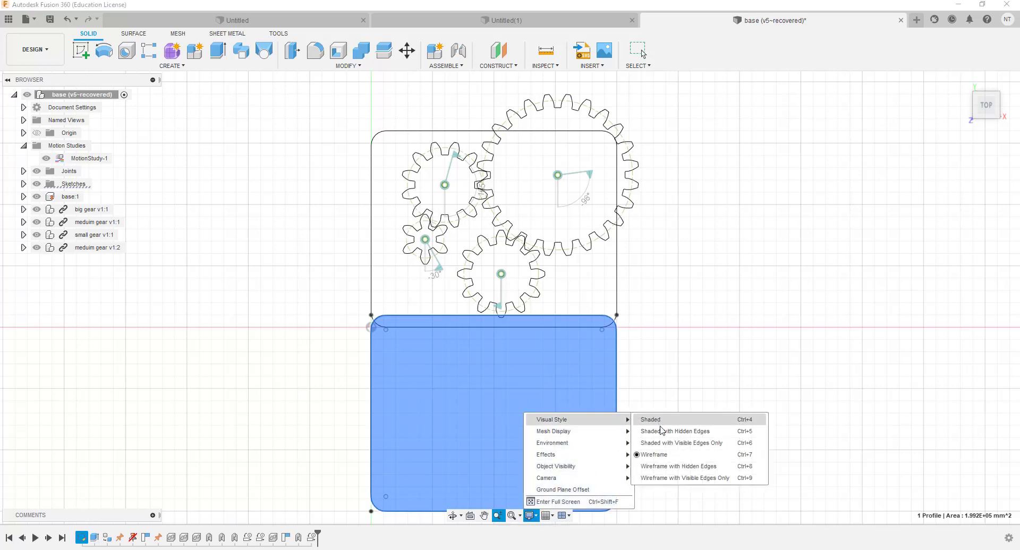
left_click(663, 444)
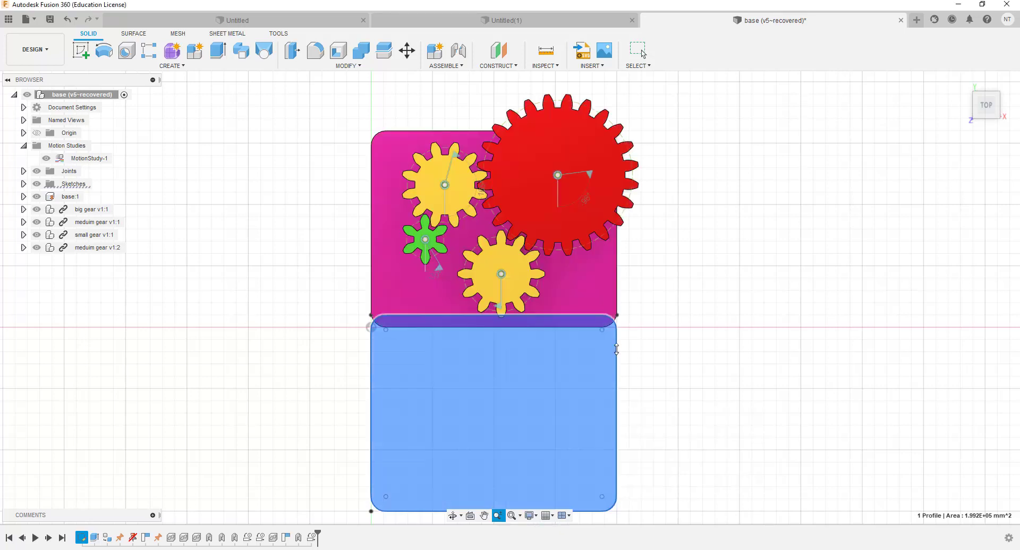
- Review the available display settings and the Multiple Views option for the assembly
left_click(535, 517)
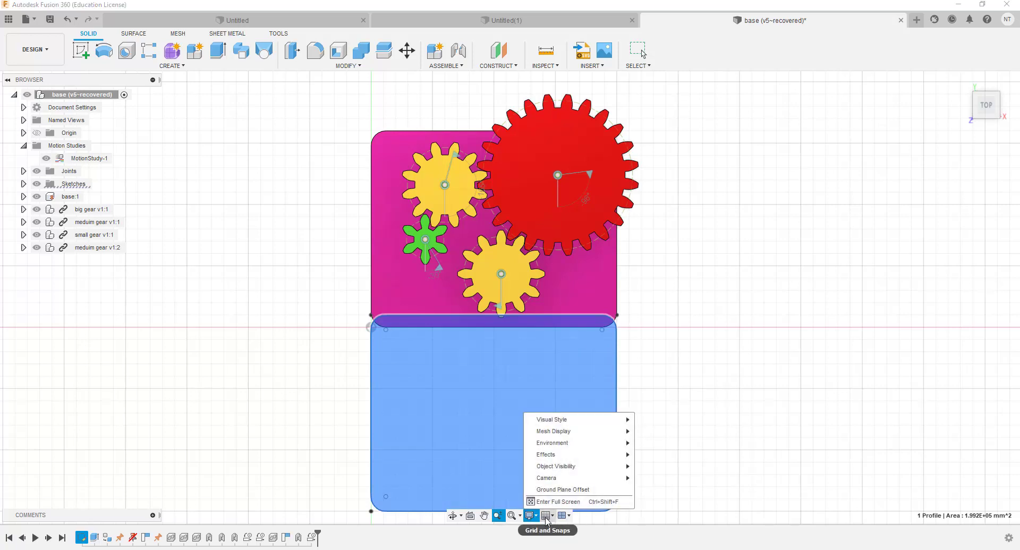
left_click(530, 516)
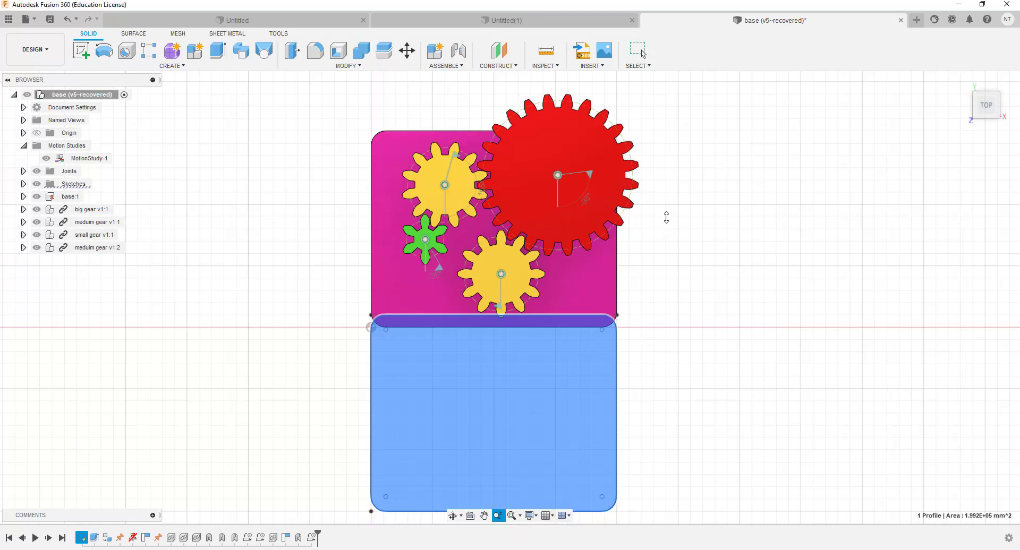
left_click(562, 516)
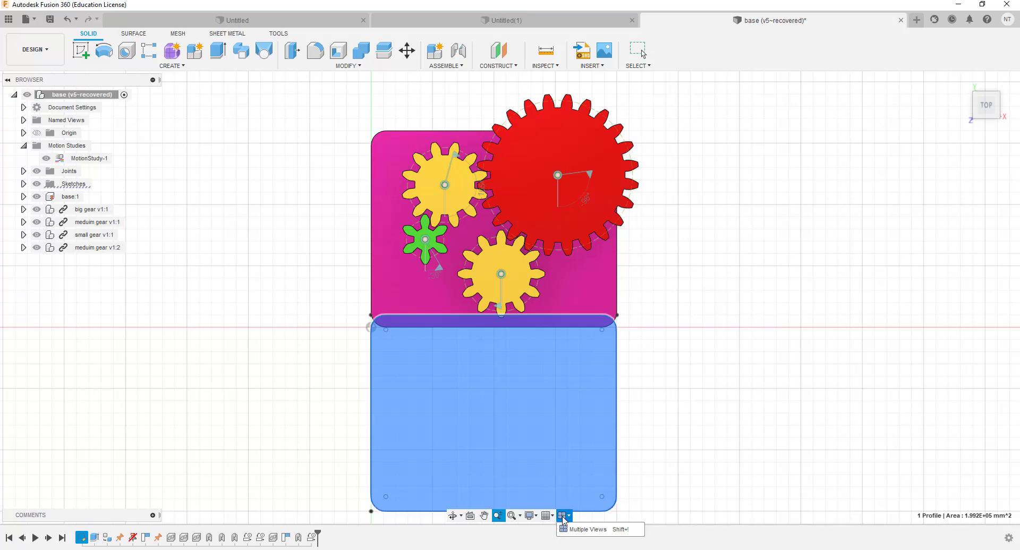
scroll(764, 270, "up", 2)
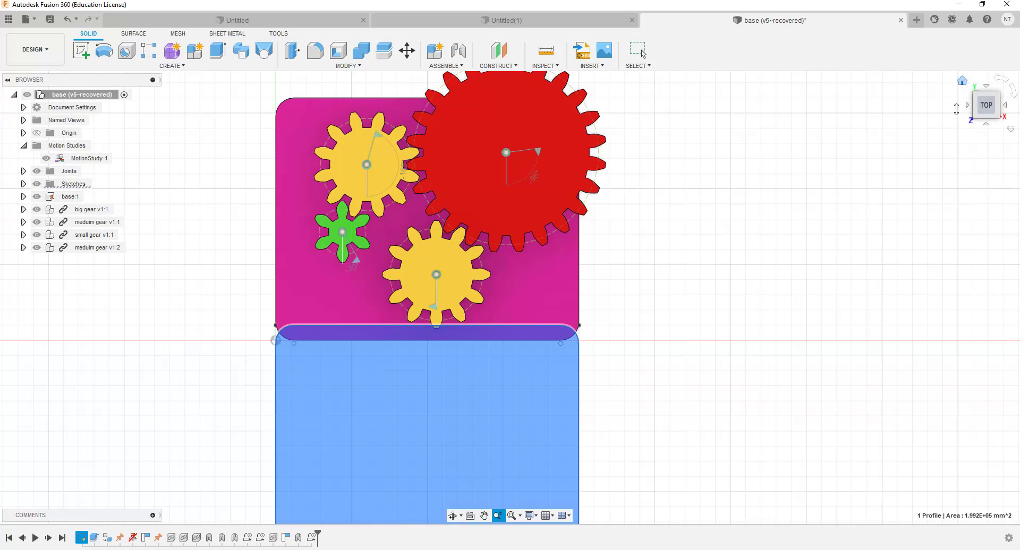
- Inspect the gear assembly from the home, front, top, right and bottom orientations, and return to the home view
left_click(962, 80)
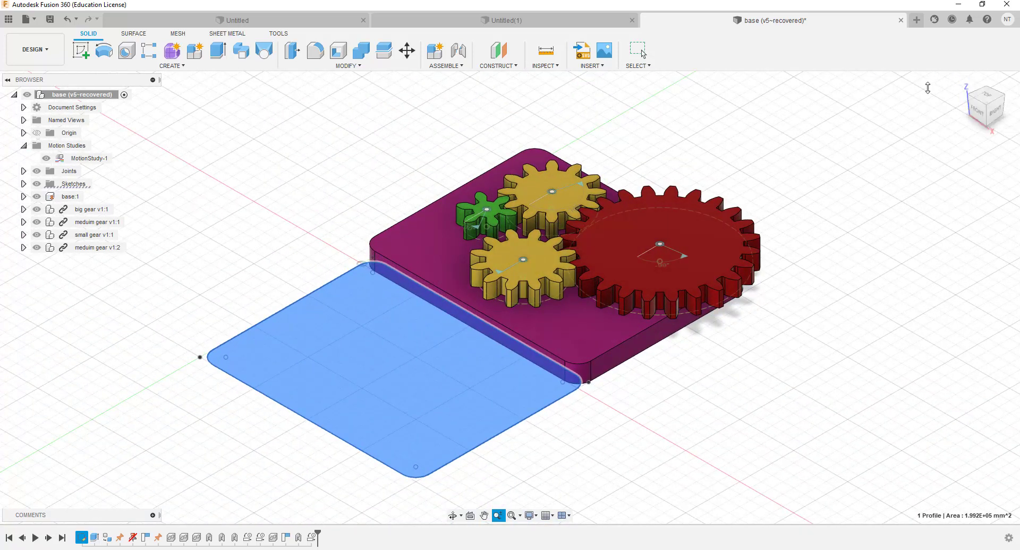
left_click(978, 114)
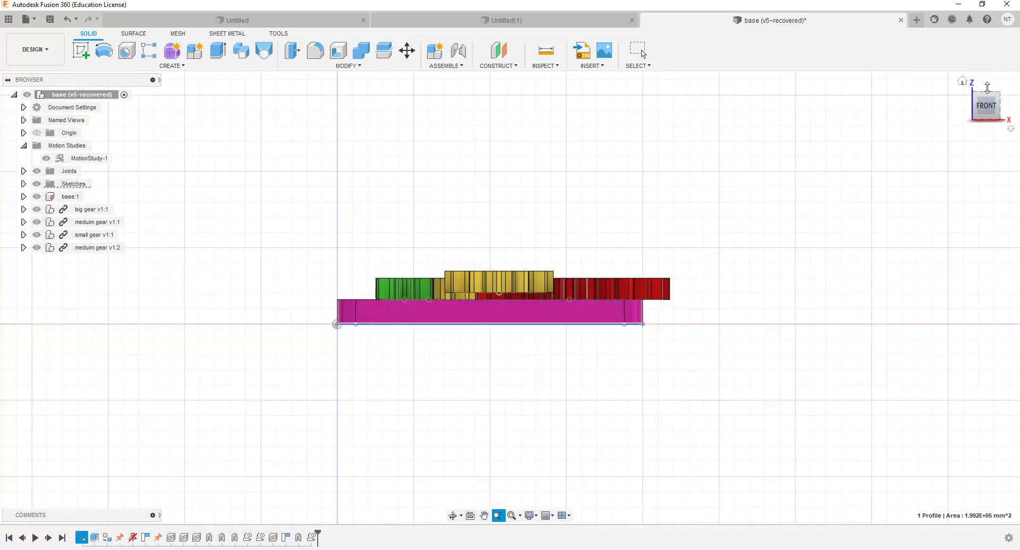
left_click(986, 90)
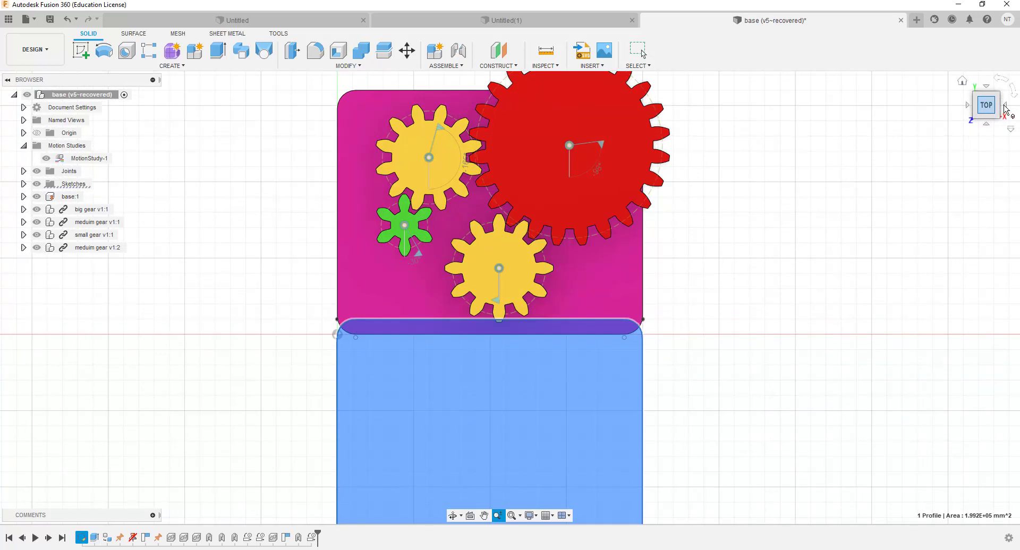
left_click(1005, 105)
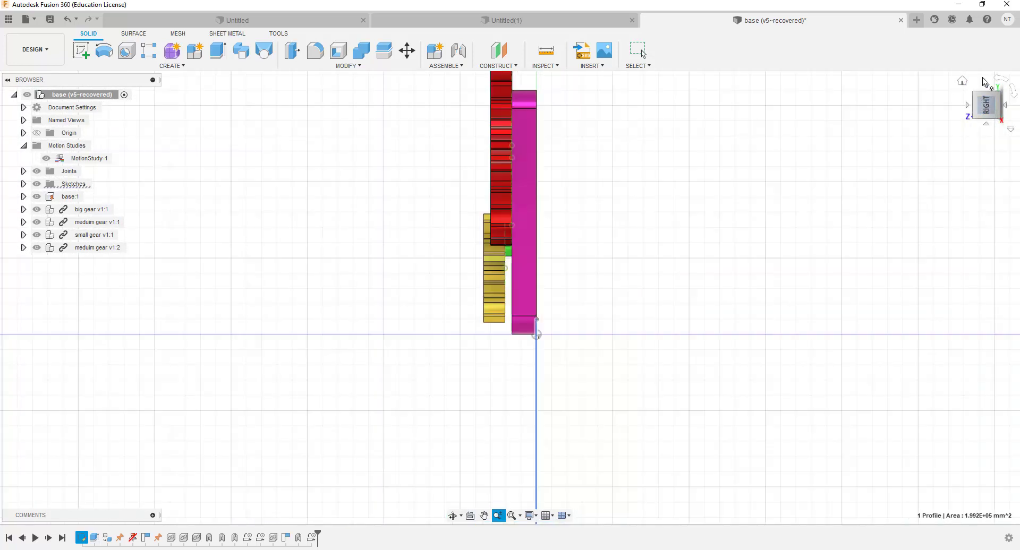
left_click(1005, 105)
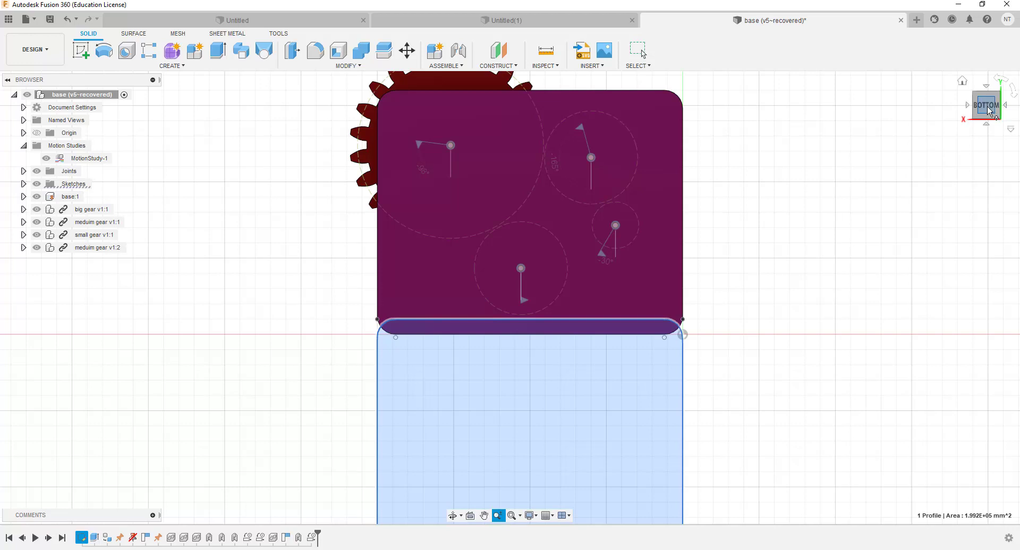
left_click(965, 82)
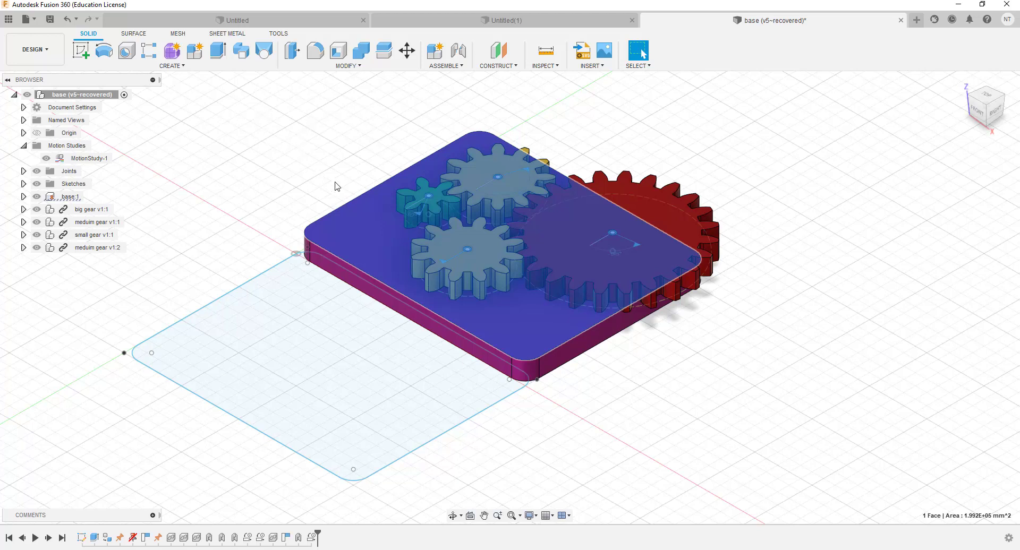
- Examine the context commands available for the top face of the base plate, such as Press Pull and Hole
right_click(365, 232)
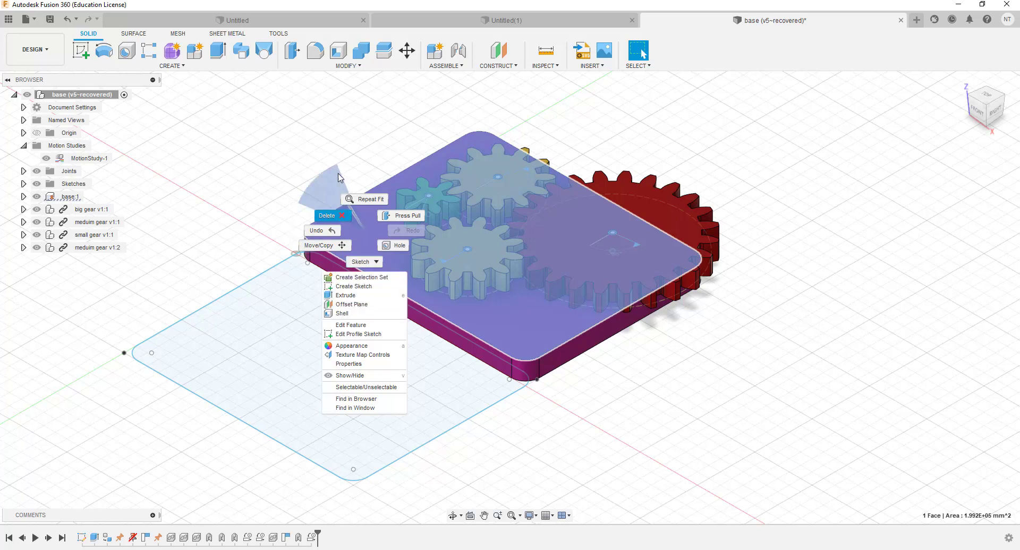
key("Escape")
middle_click_drag(336, 153, 425, 243)
right_click(425, 243)
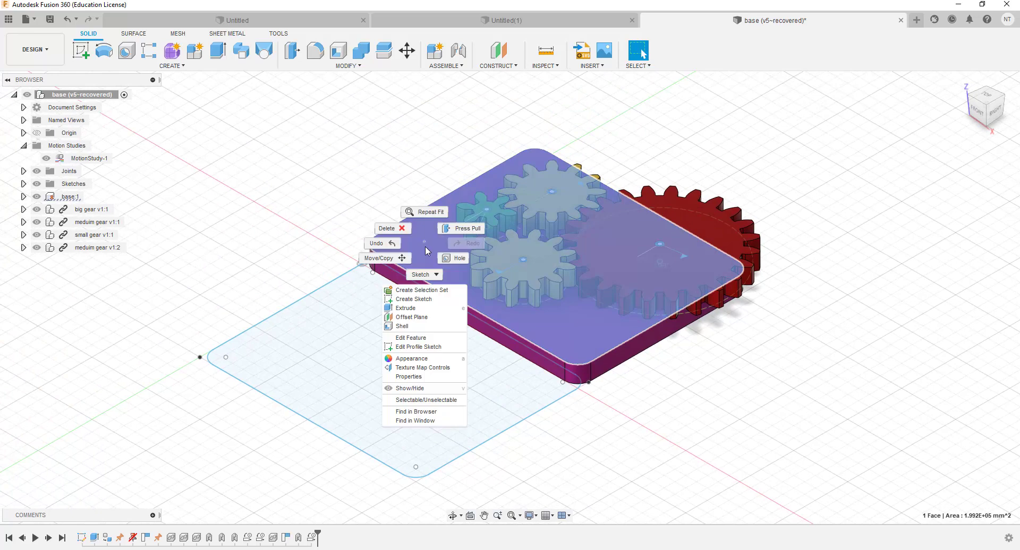